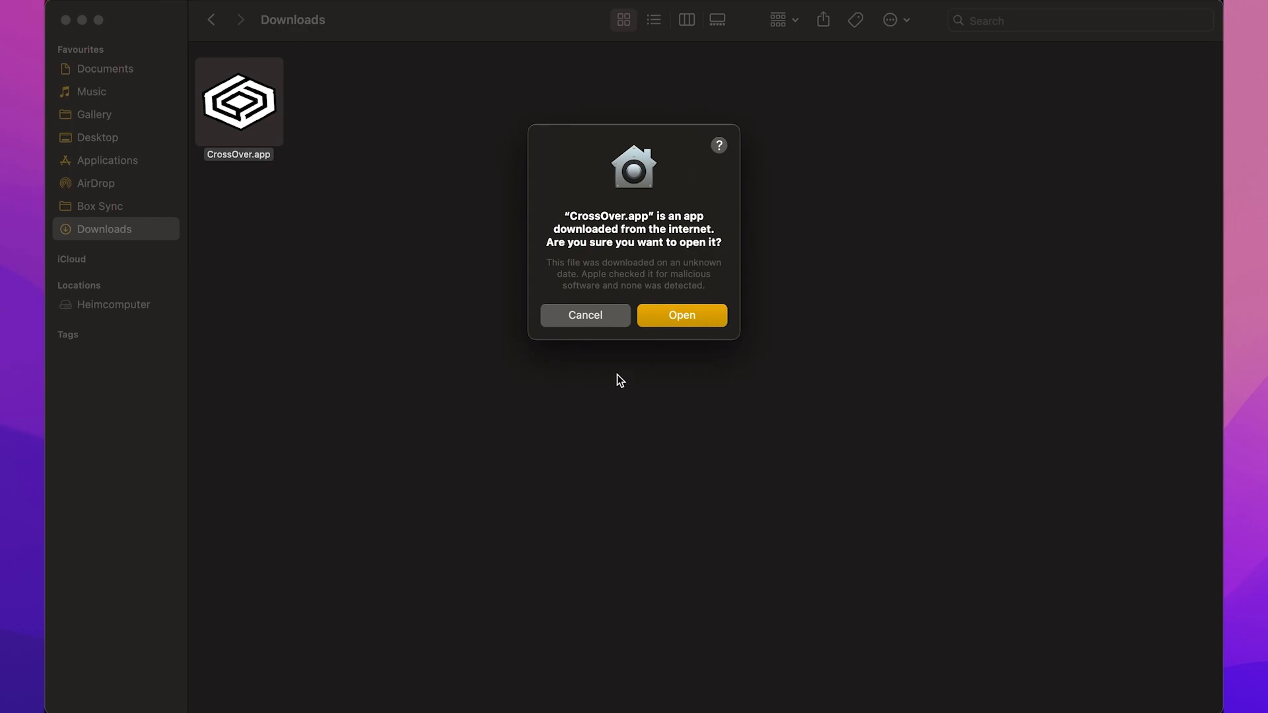
Confirm opening CrossOver, search its Windows applications for "Microsoft .NET Framework 4.7.2" and open that entry
click(692, 314)
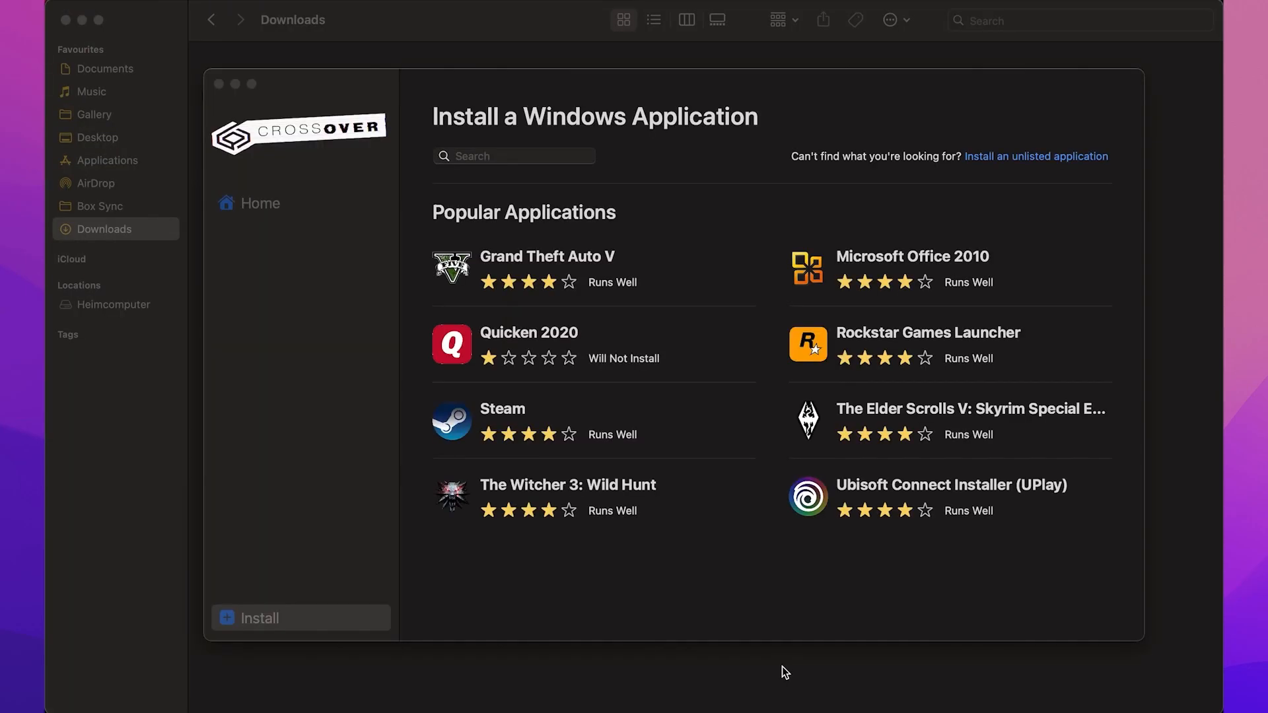
click(540, 161)
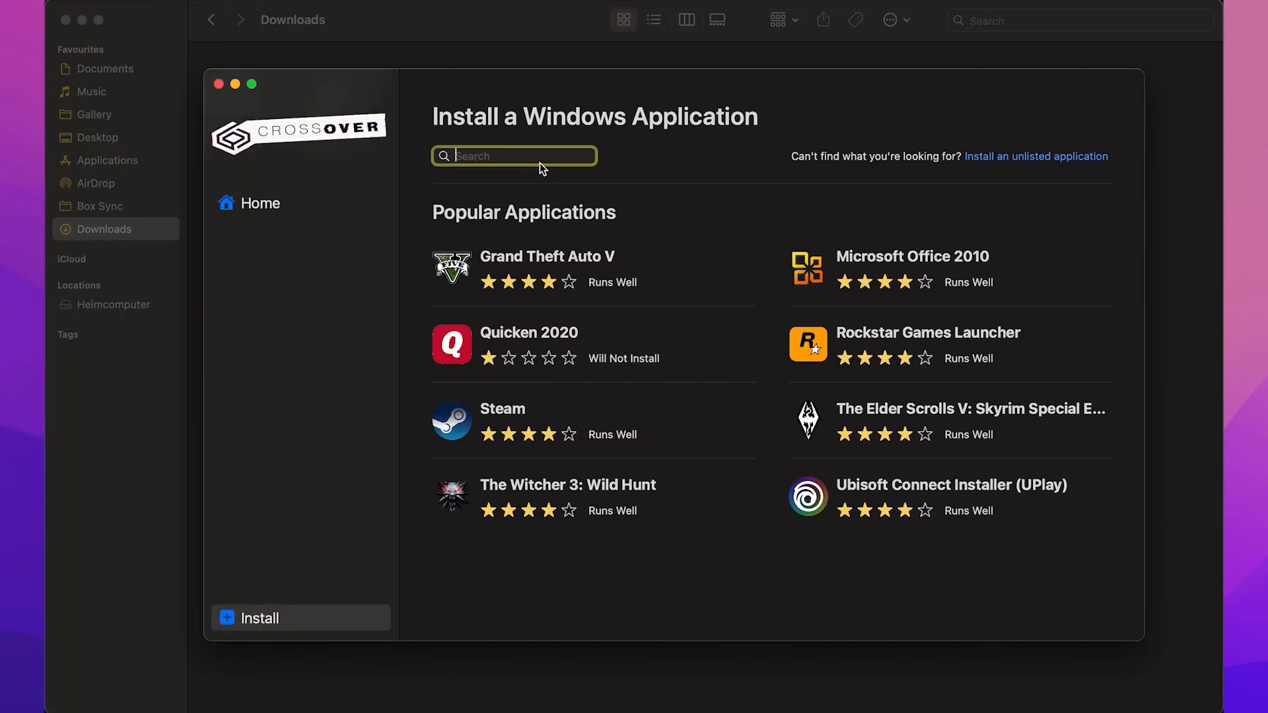
text(Microsoft .NET)
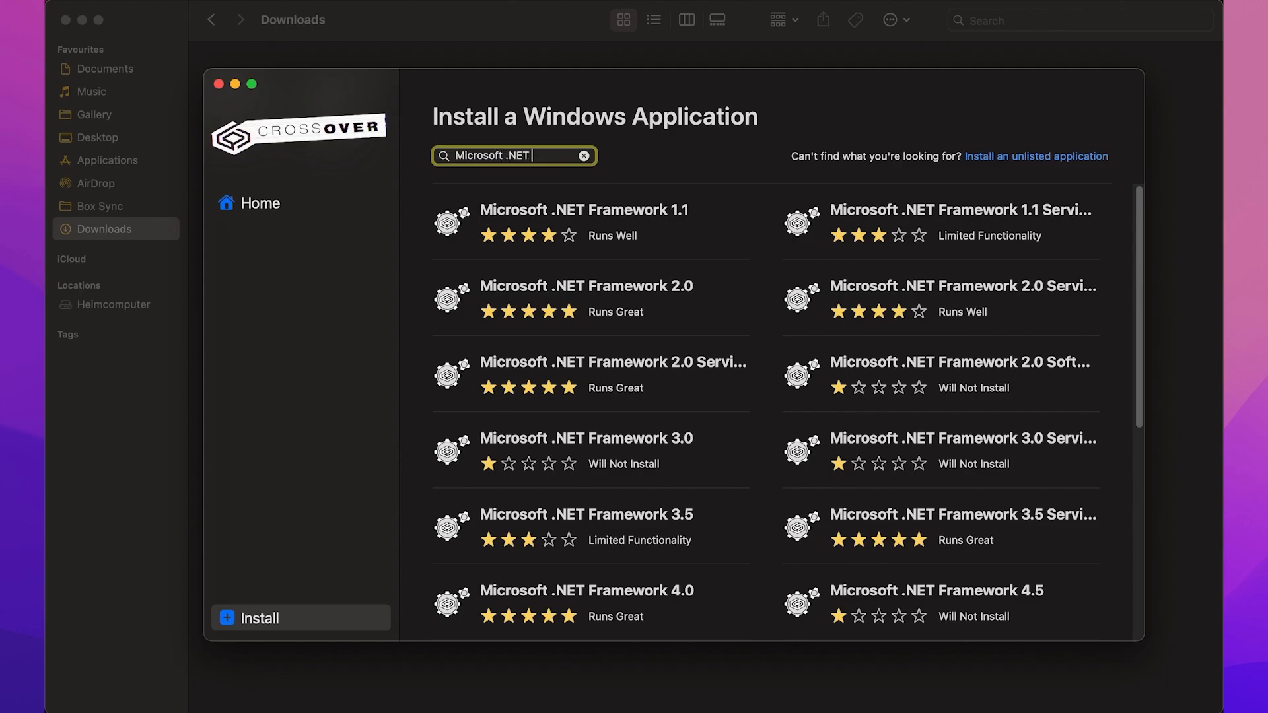
text( Framework 4.7.2)
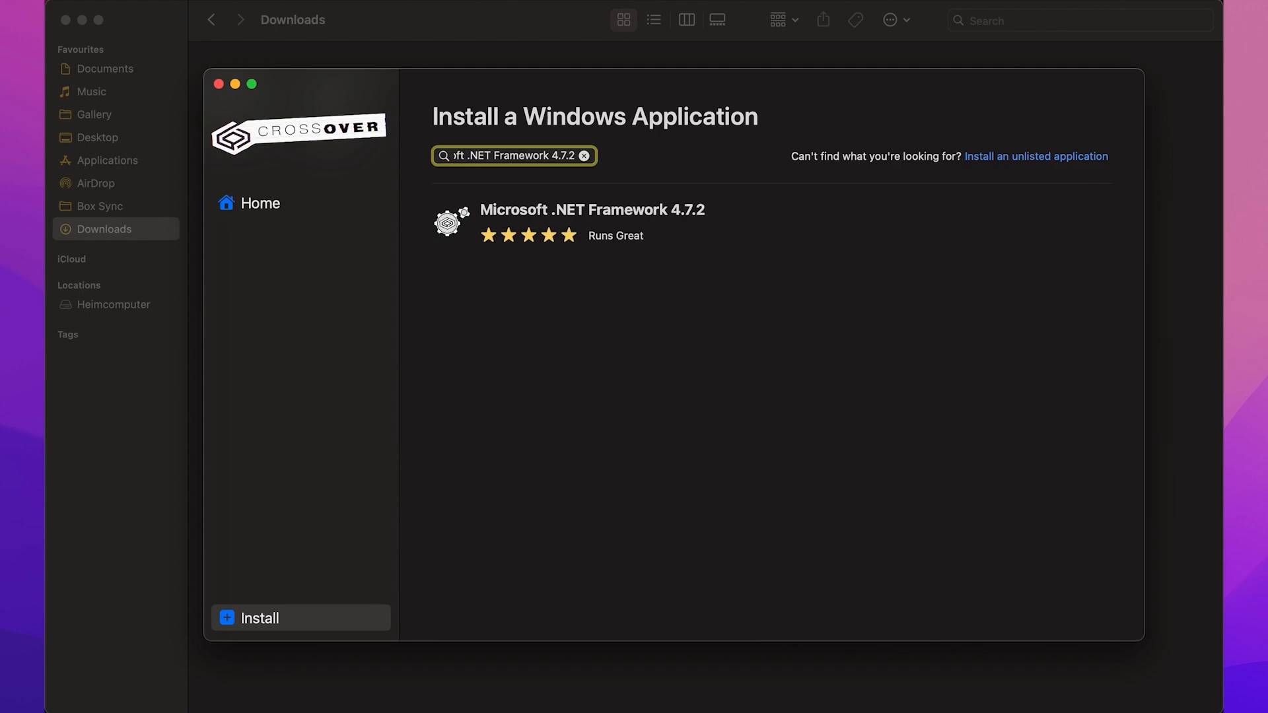
click(525, 214)
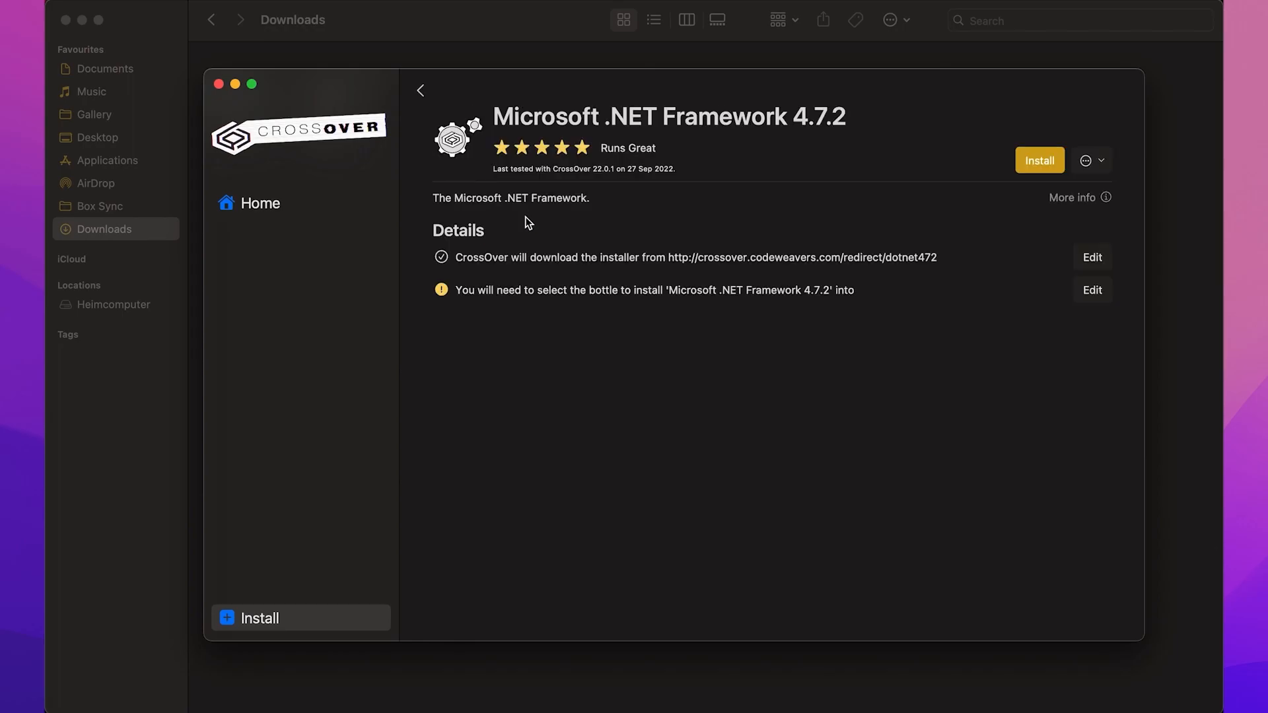
Start installing Microsoft .NET Framework 4.7.2 into a new Windows 10 64-bit bottle named dbForge_Studio_PostgreSQL
click(1036, 165)
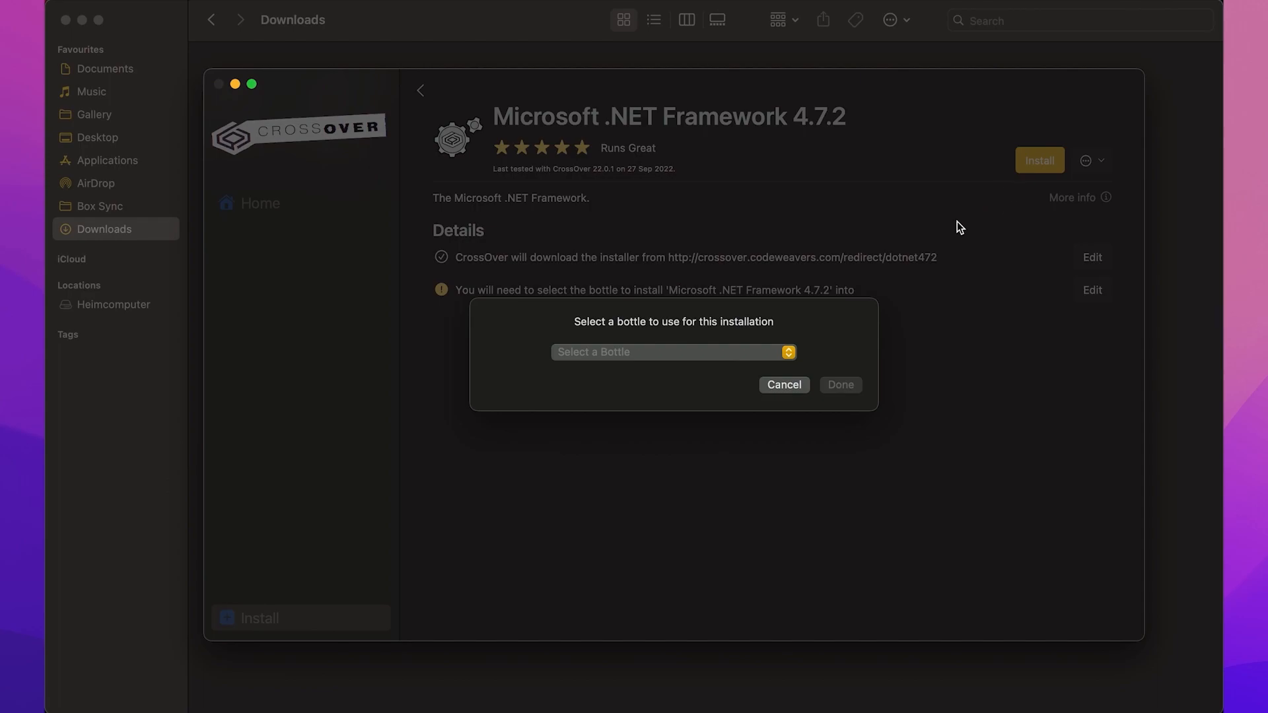
click(776, 356)
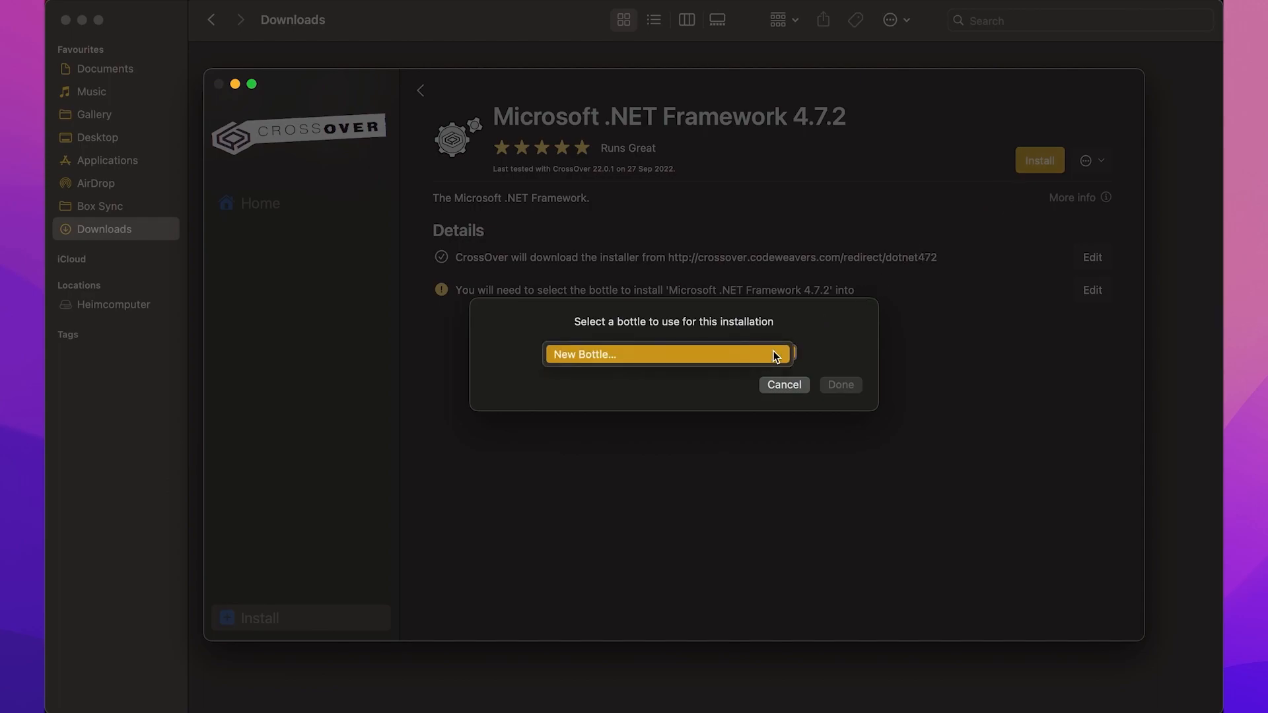
click(776, 356)
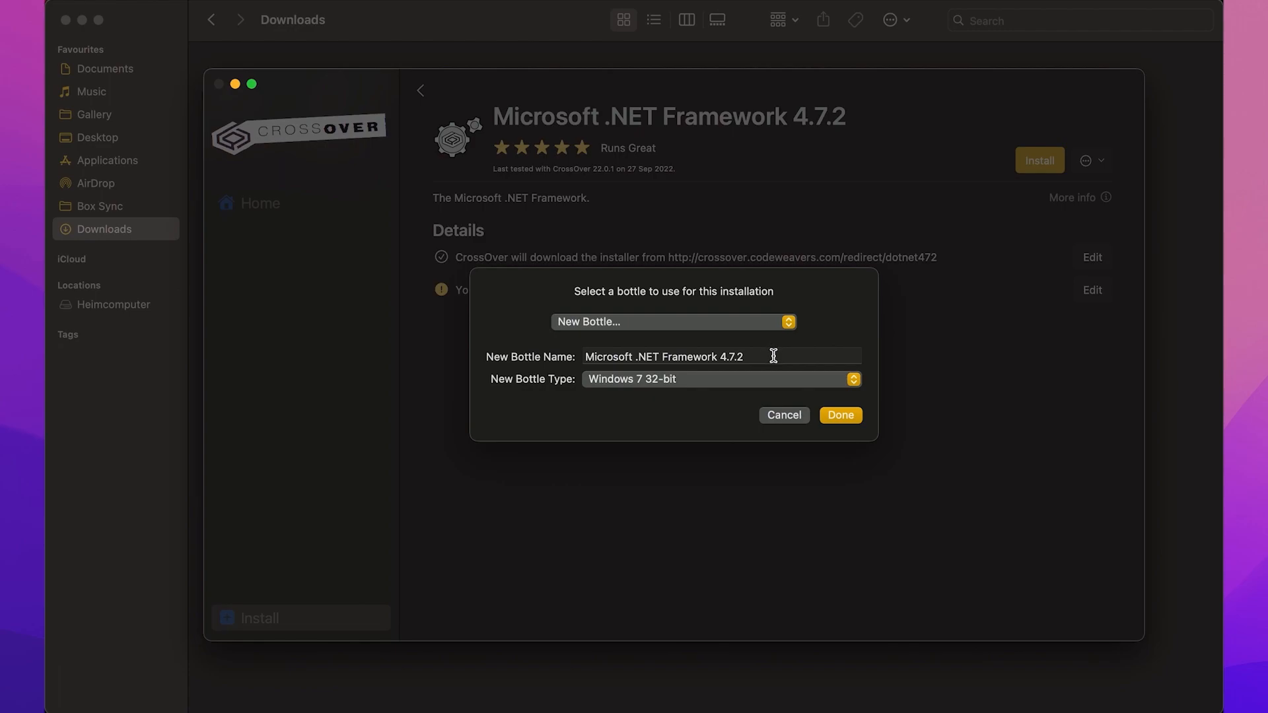
click(774, 357)
key(super+a)
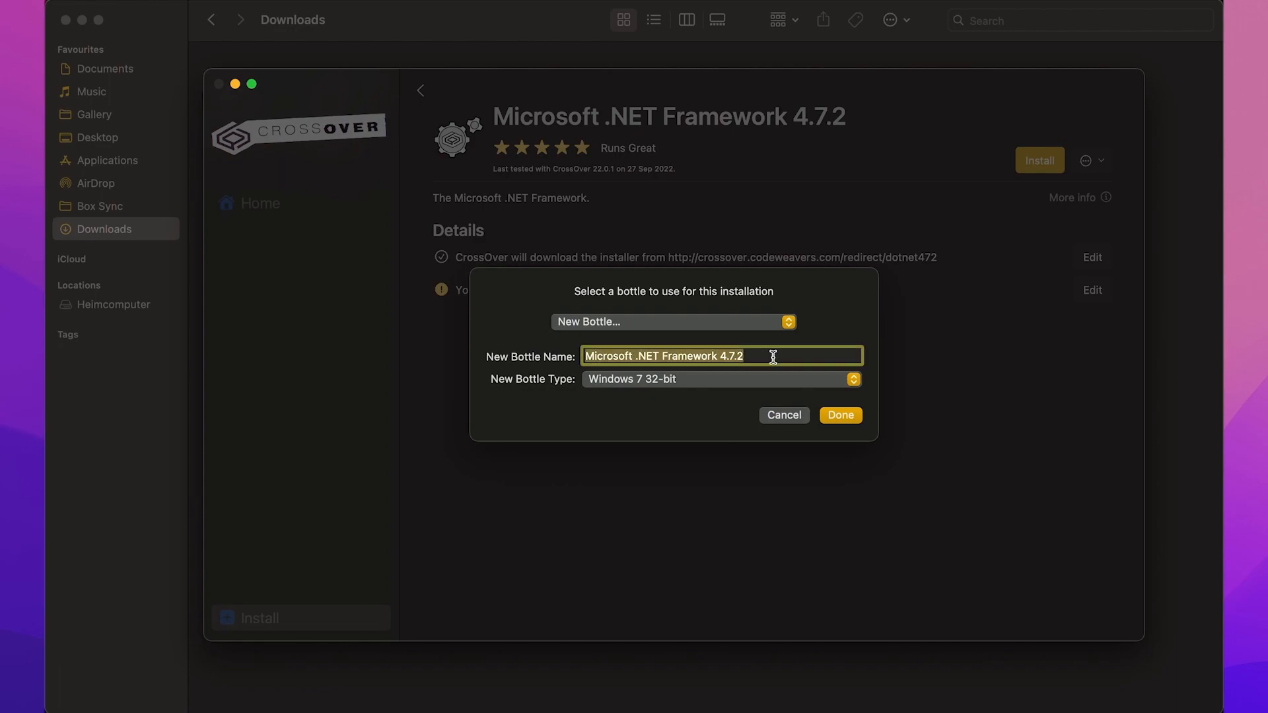
text(dbForge_Studio_PostgreSQL)
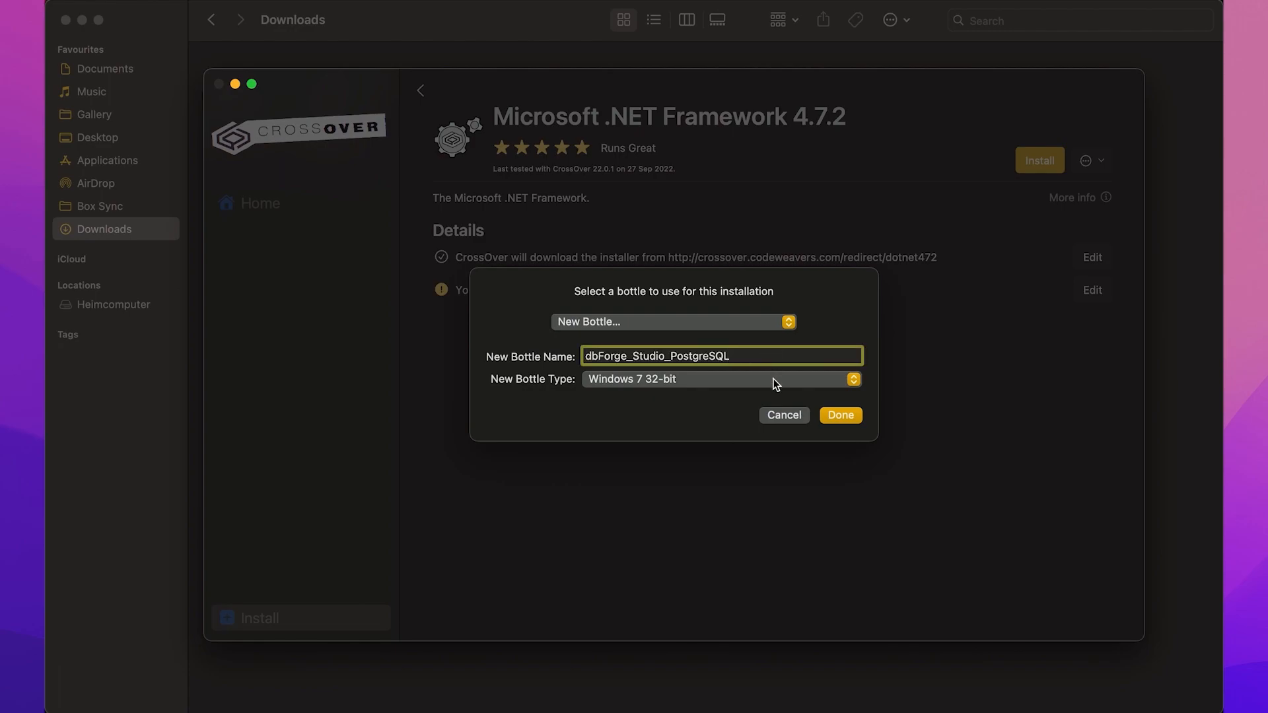
click(775, 384)
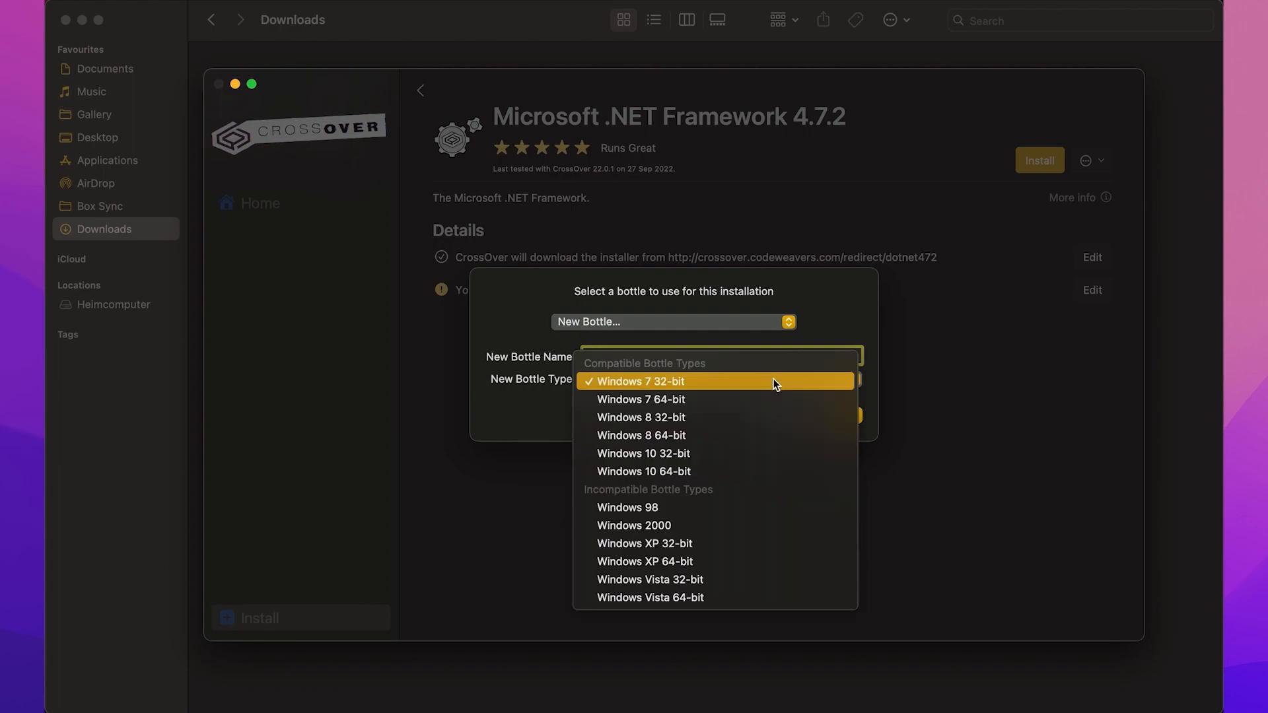
click(777, 469)
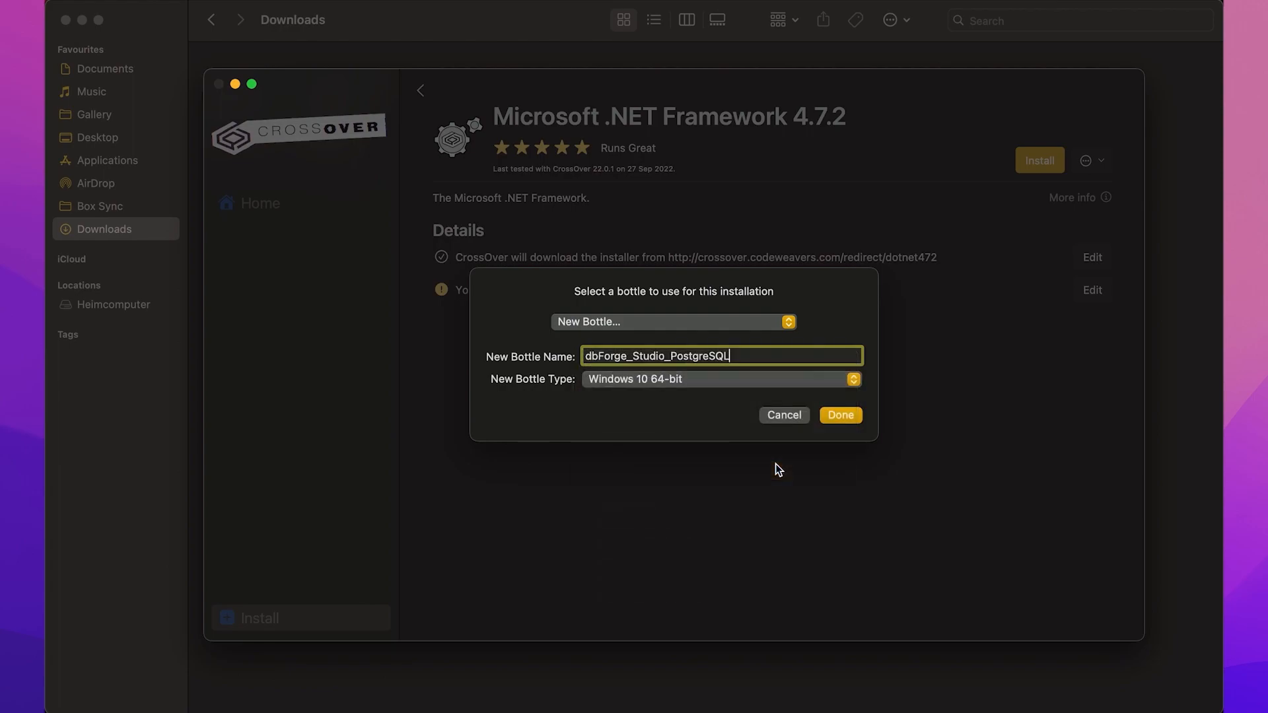
click(830, 420)
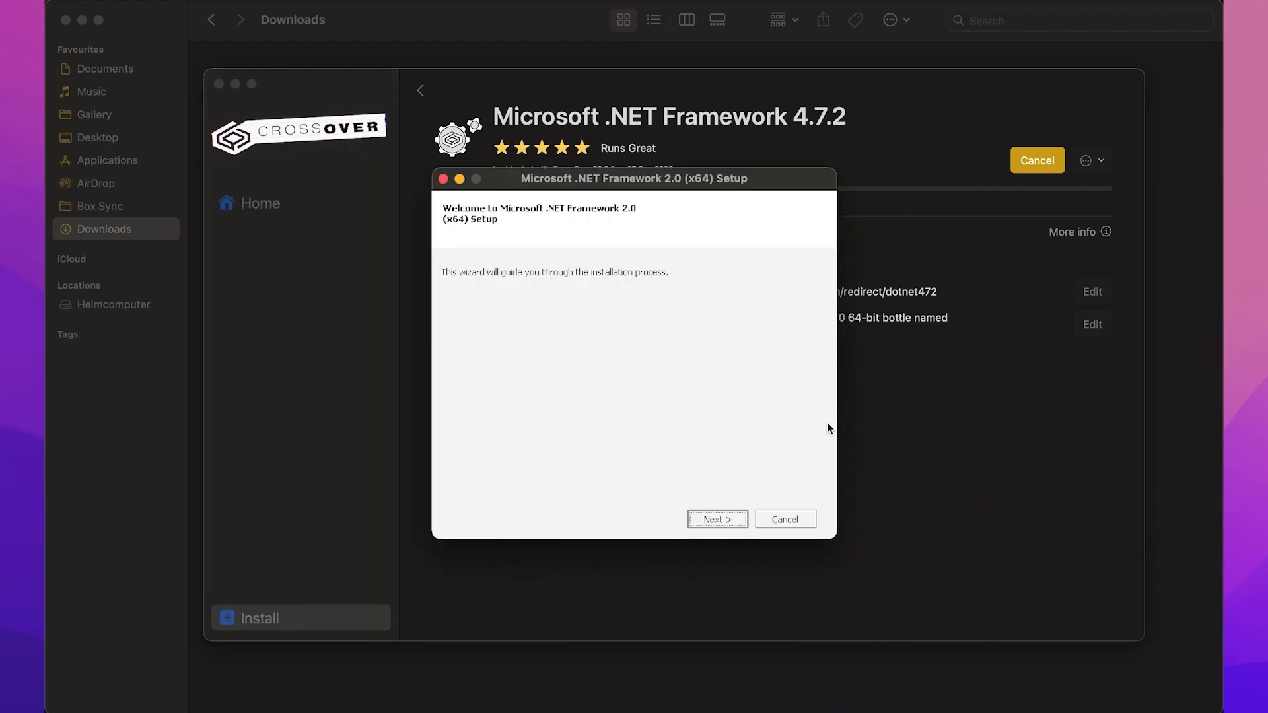
Accept the license agreement and complete the Microsoft .NET Framework 2.0 (x64) setup
click(713, 520)
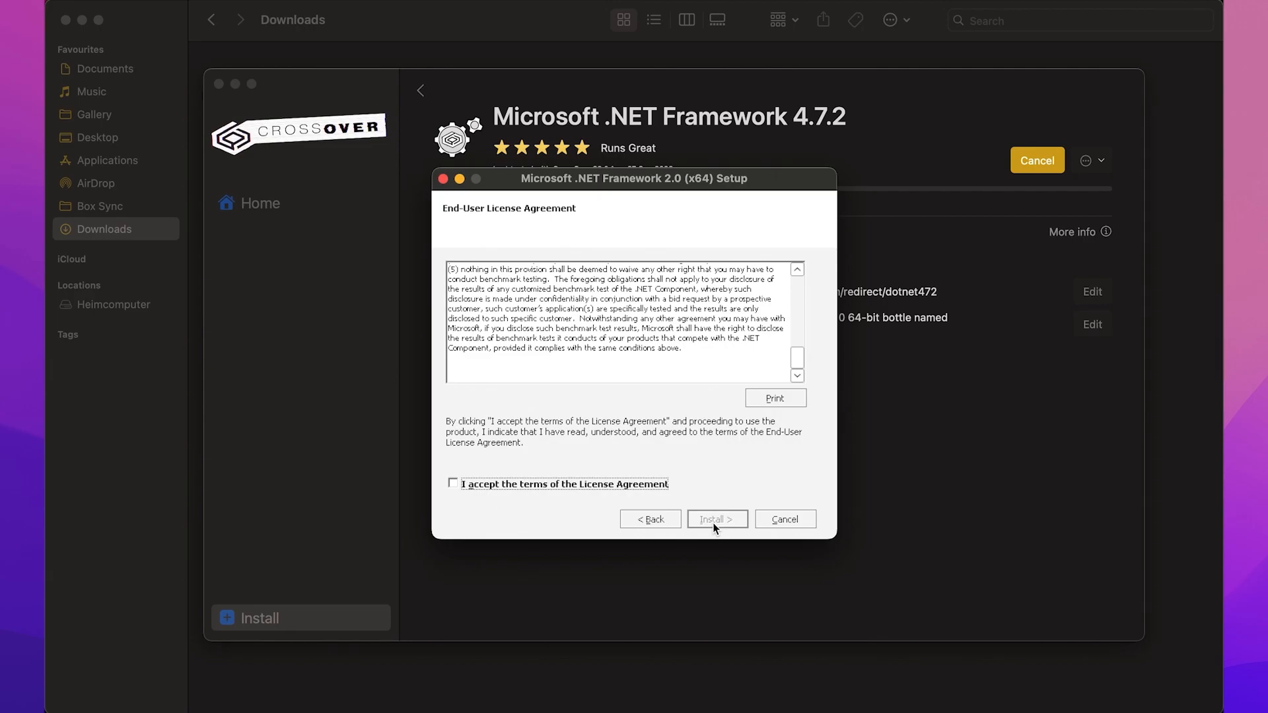
click(626, 487)
click(714, 522)
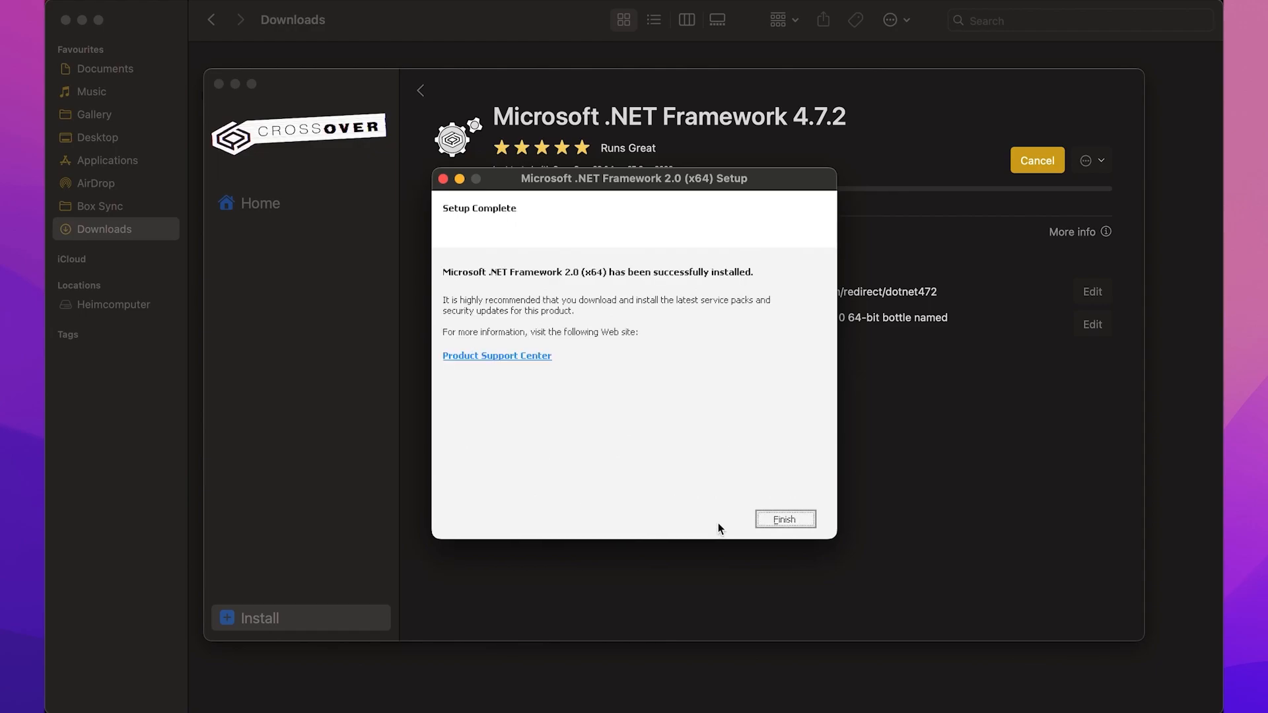
click(771, 519)
Accept the terms, complete the Microsoft .NET Framework 2.0 SP2 setup and choose to restart immediately
click(618, 369)
click(729, 532)
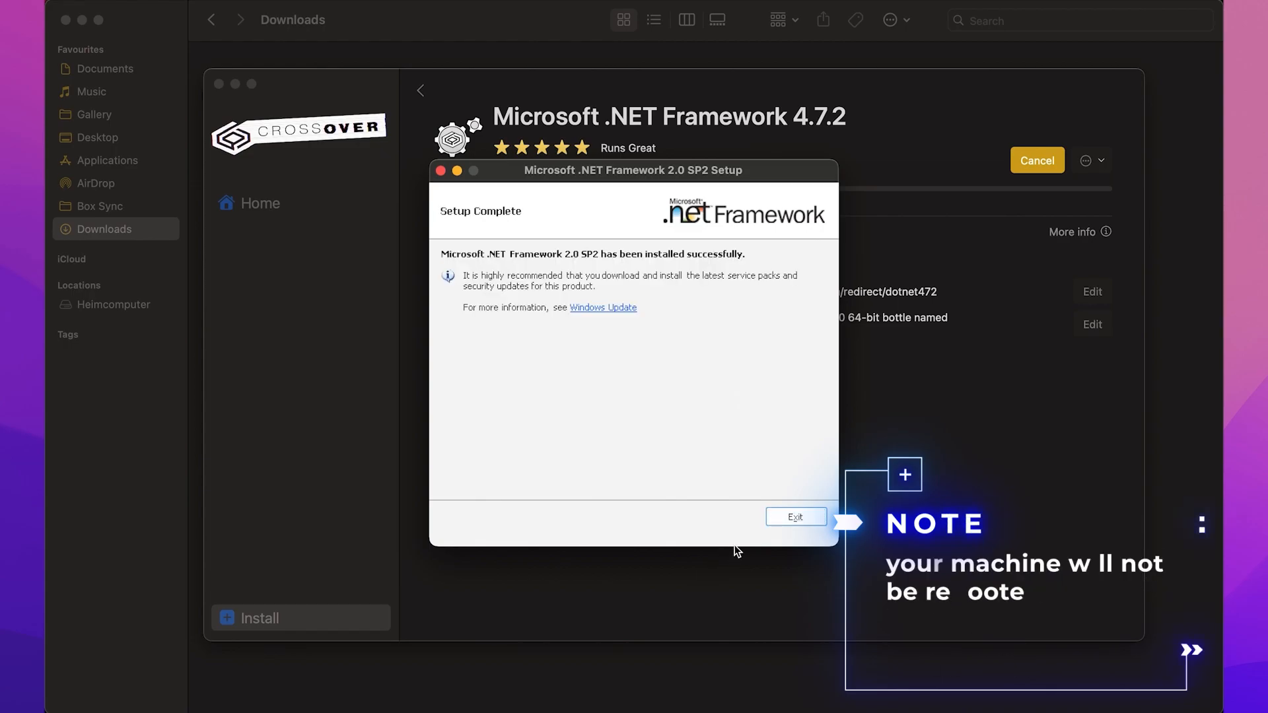
click(770, 518)
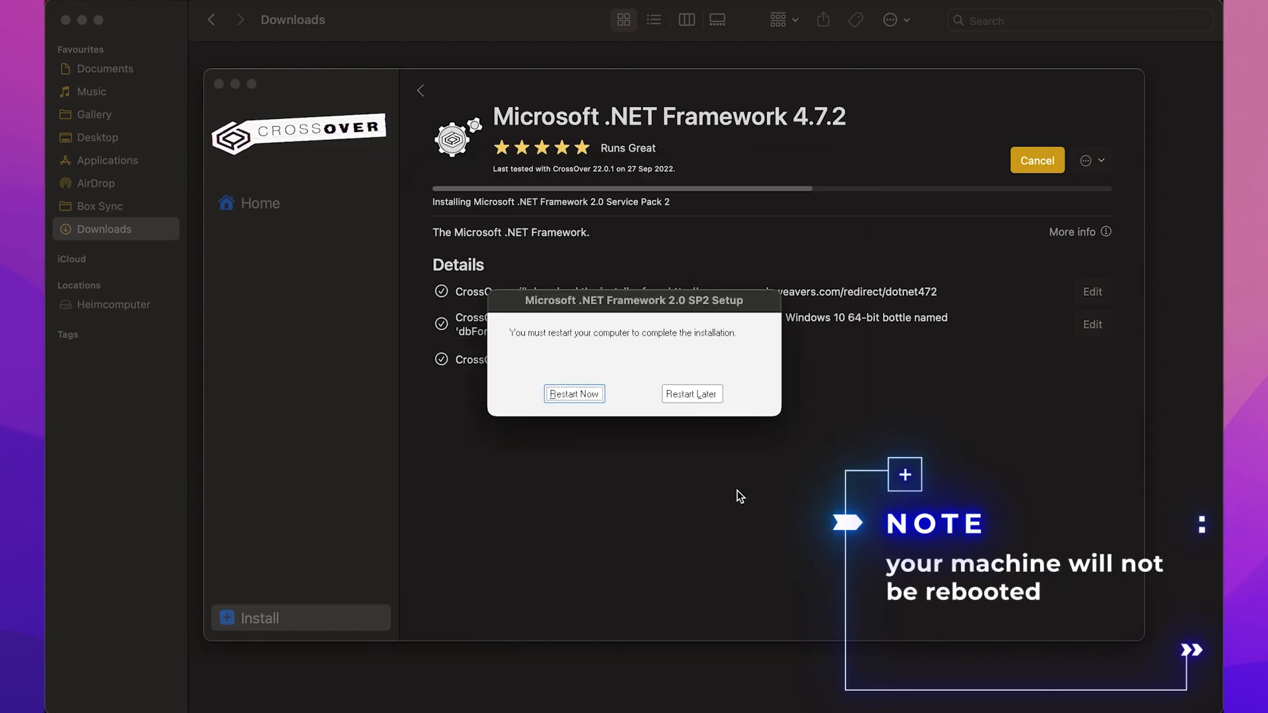
click(590, 395)
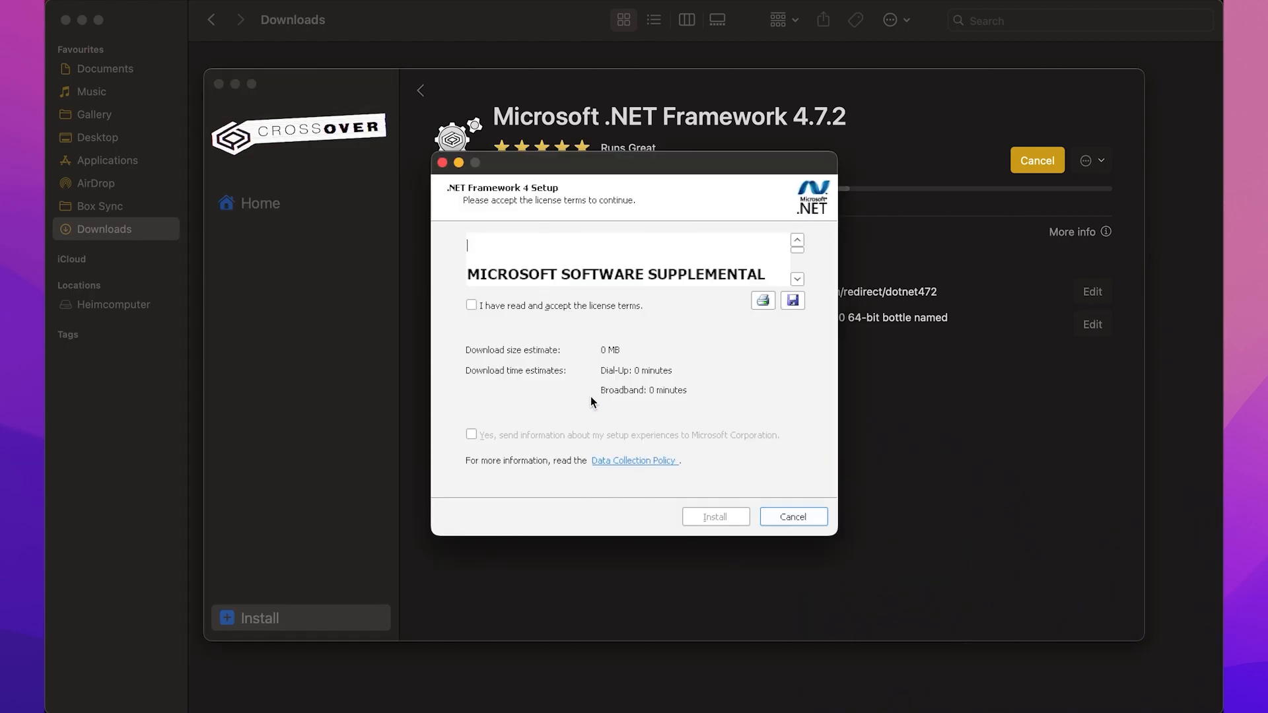
Accept the license terms and complete the .NET Framework setups through version 4.7.2, choosing to restart immediately
click(624, 440)
click(707, 515)
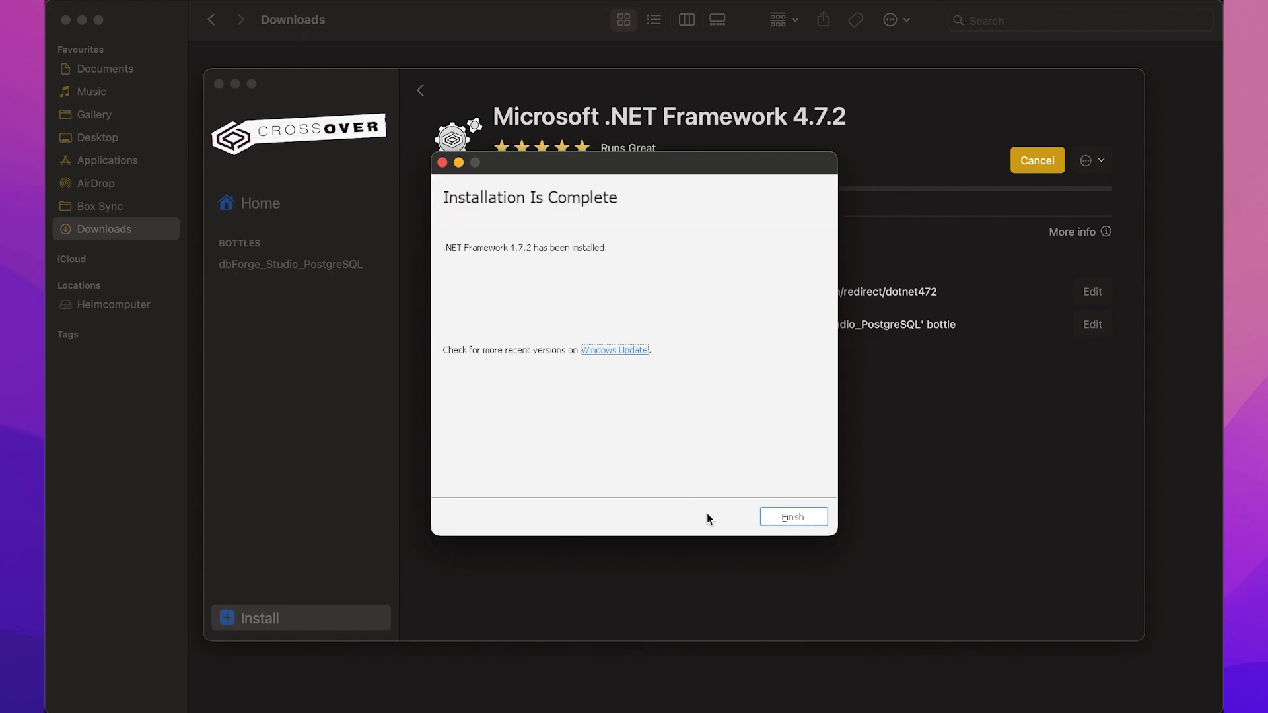
click(778, 519)
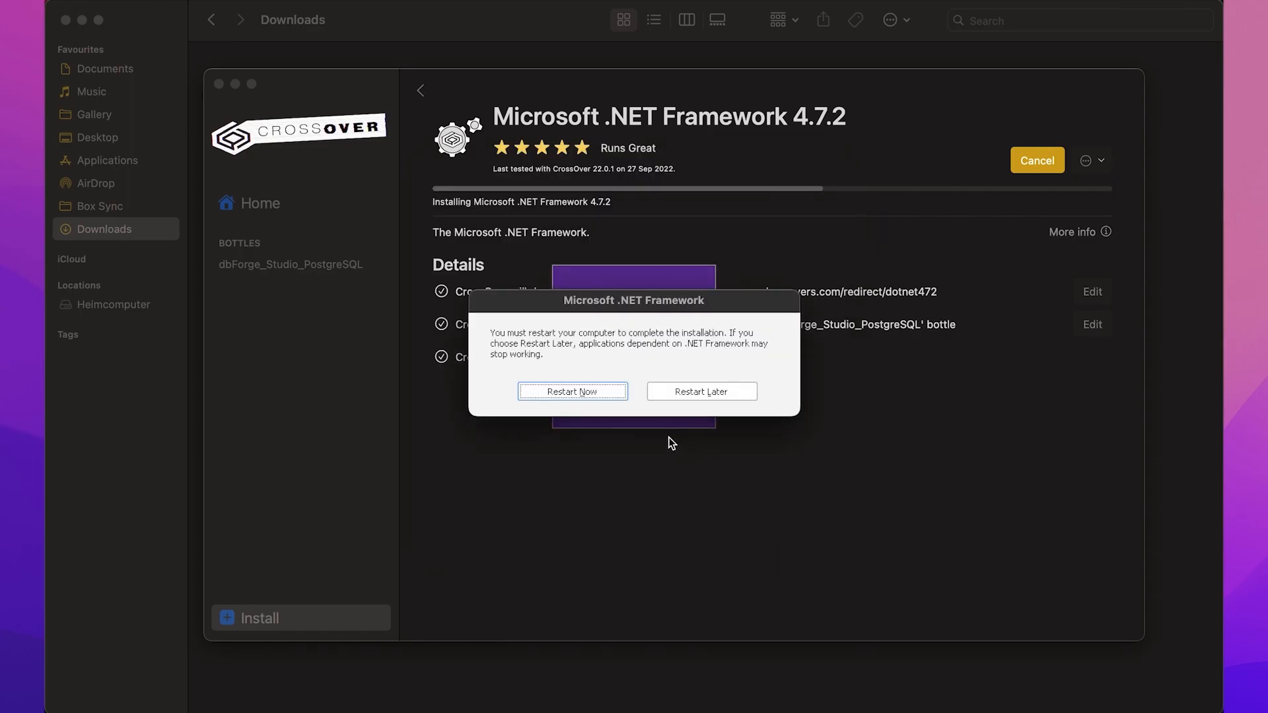
click(622, 391)
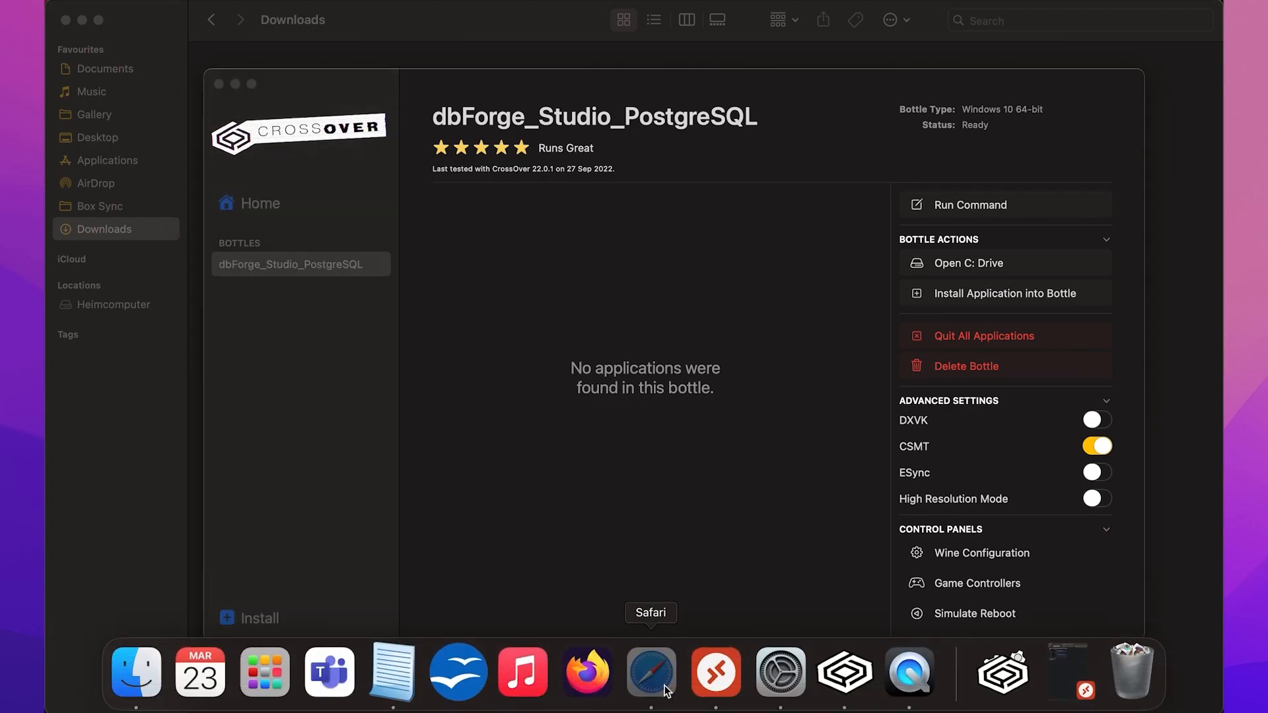
Switch to Safari and download the dbForge Studio for PostgreSQL installer from the Devart website
click(648, 671)
click(981, 452)
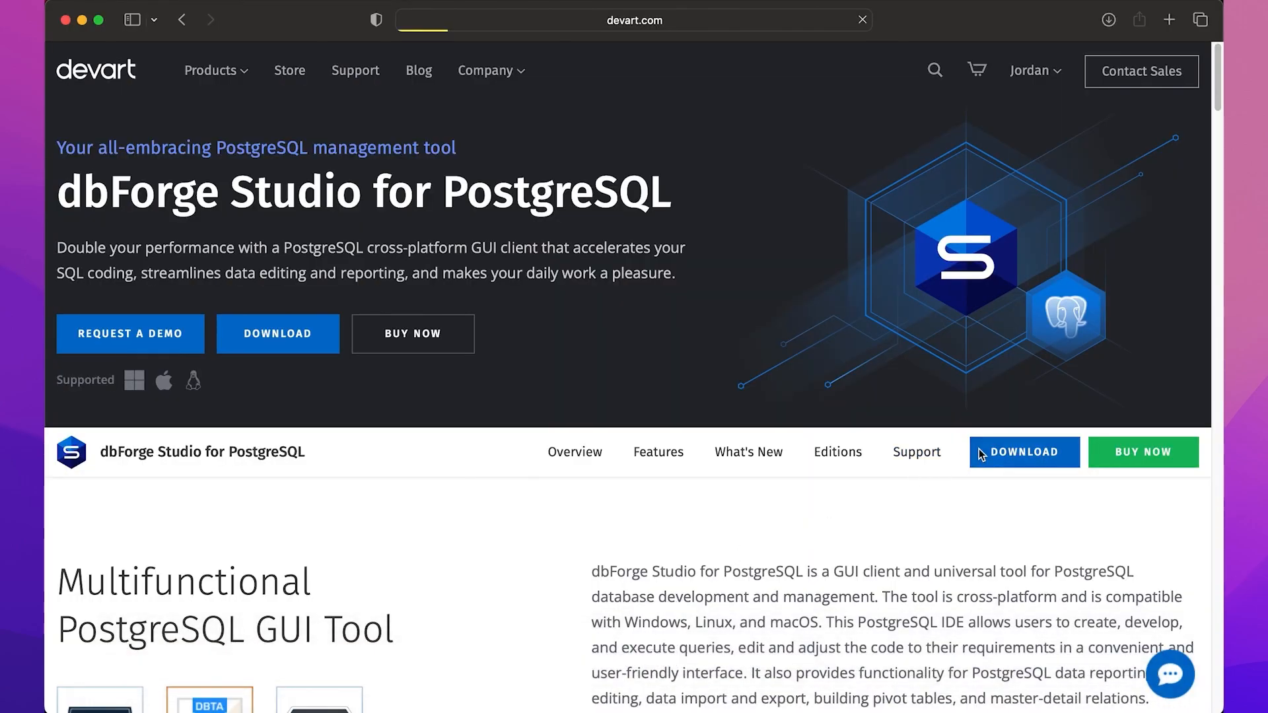
click(821, 329)
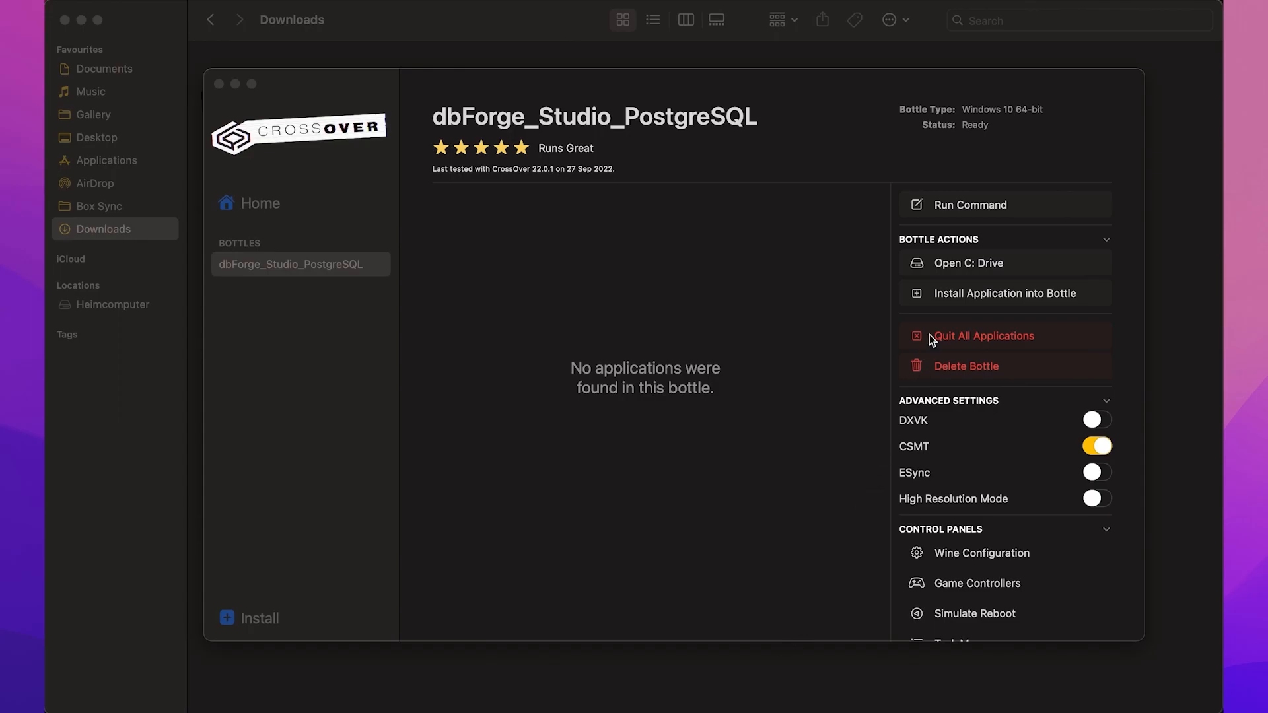
Start an unlisted application installation into the dbForge_Studio_PostgreSQL bottle in CrossOver, using dbforgepostgresql.exe from Downloads as the installer
click(945, 298)
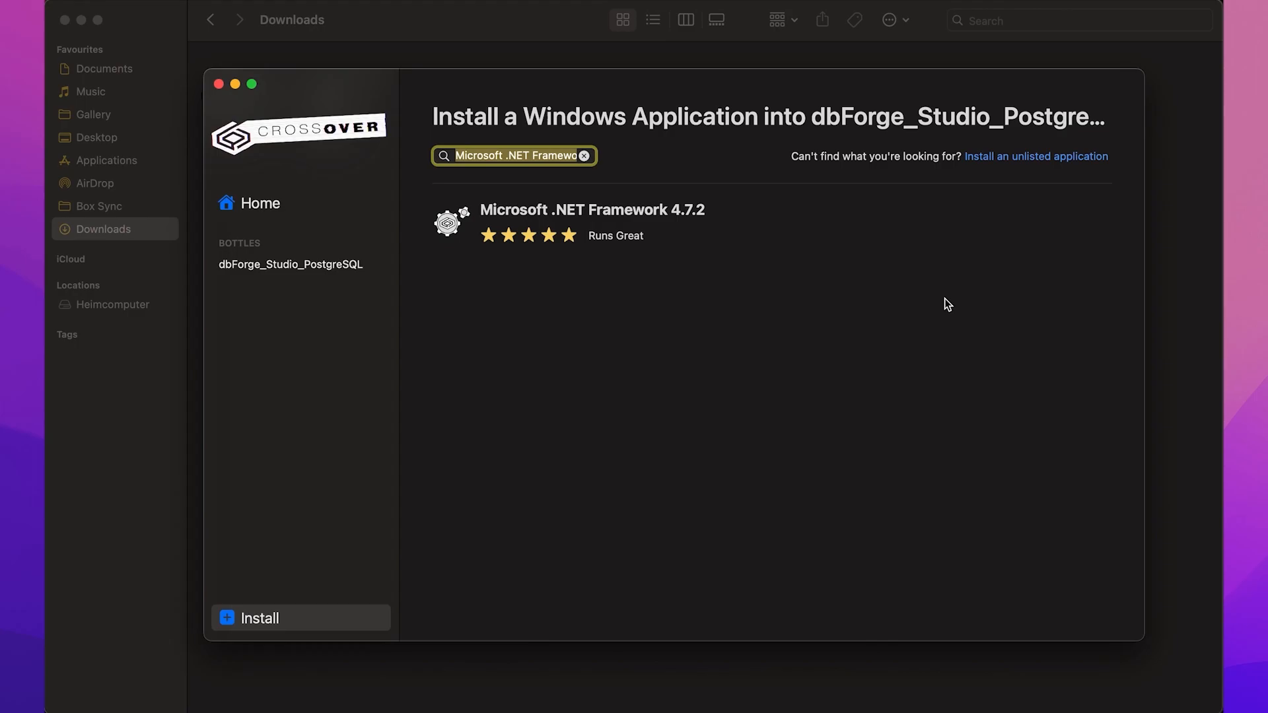
click(1009, 160)
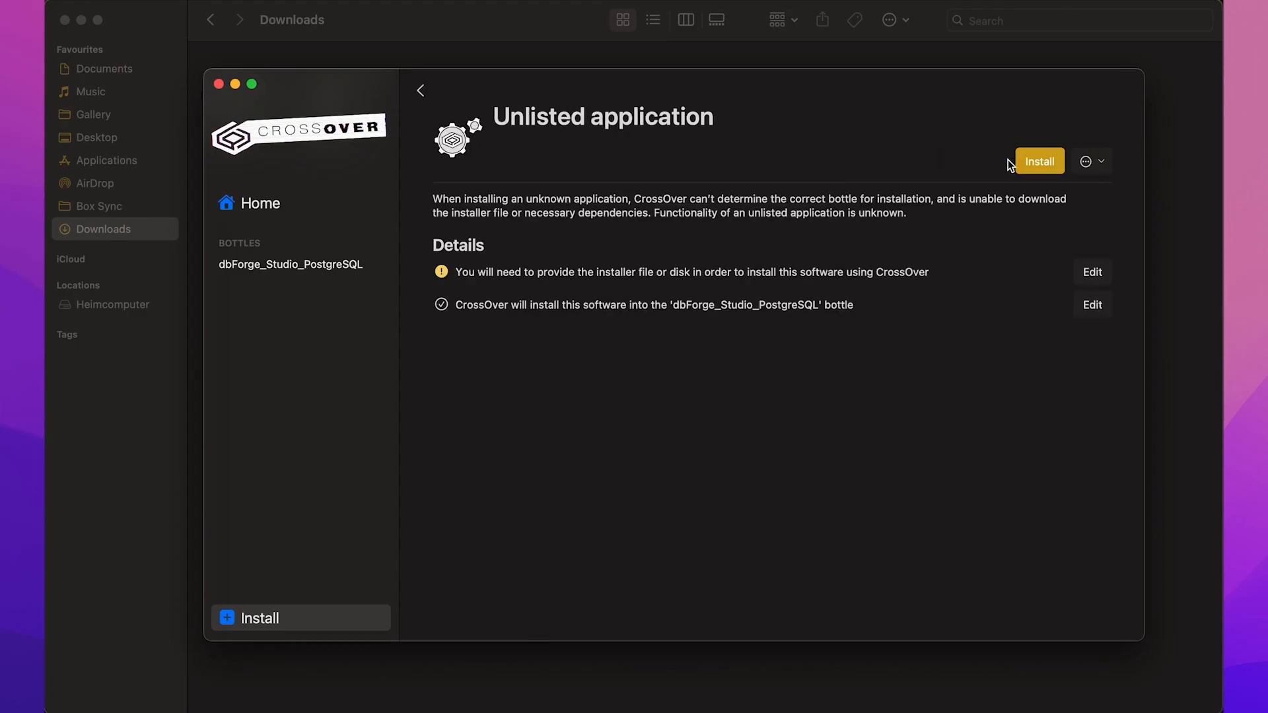
click(1029, 160)
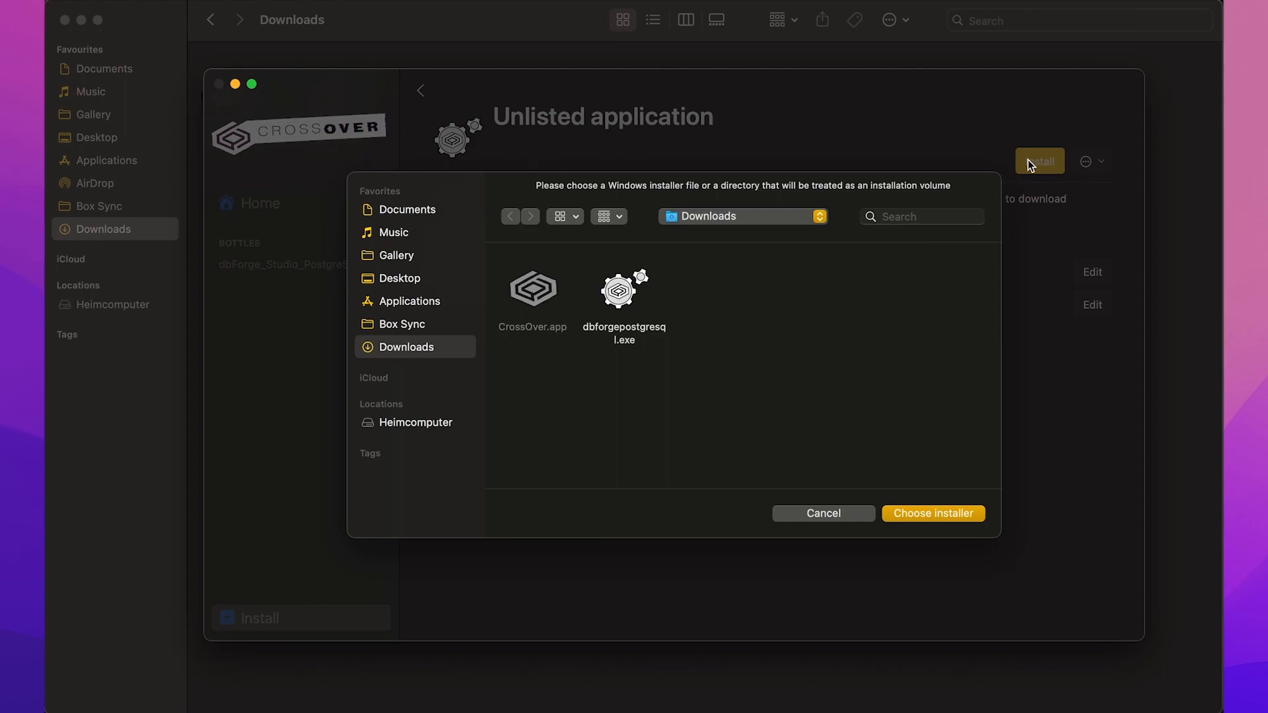
click(626, 305)
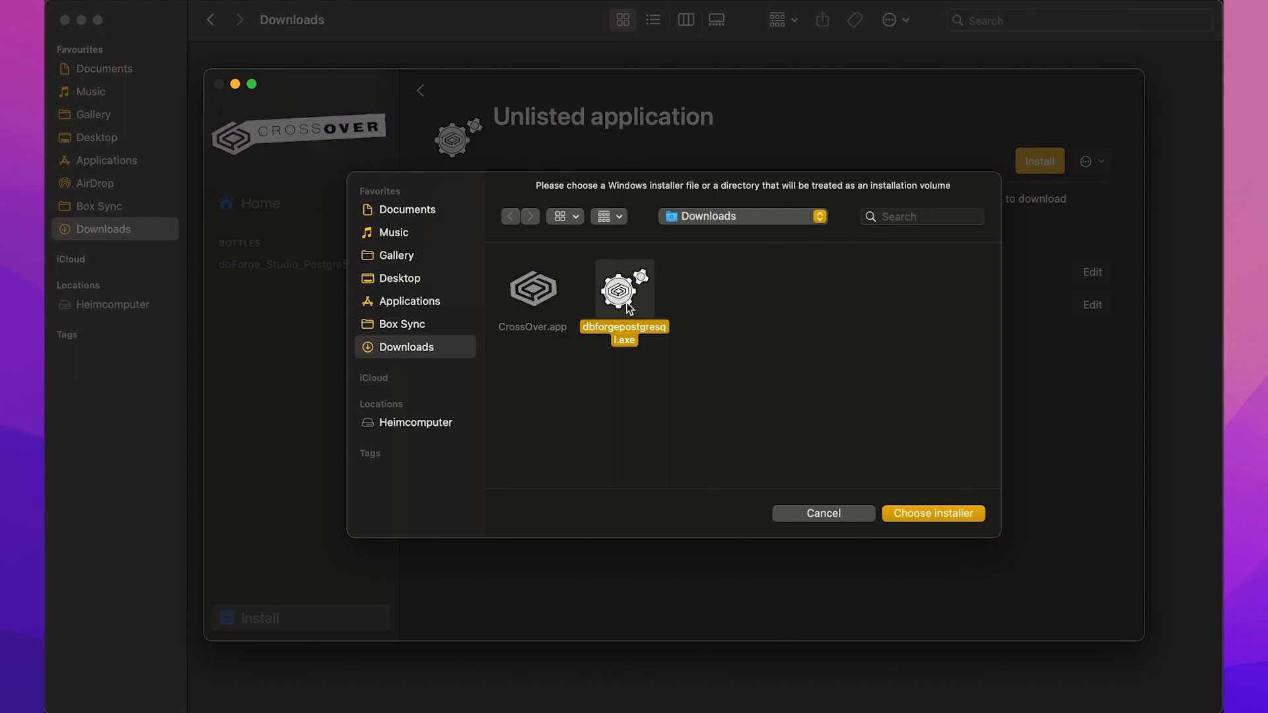
click(920, 515)
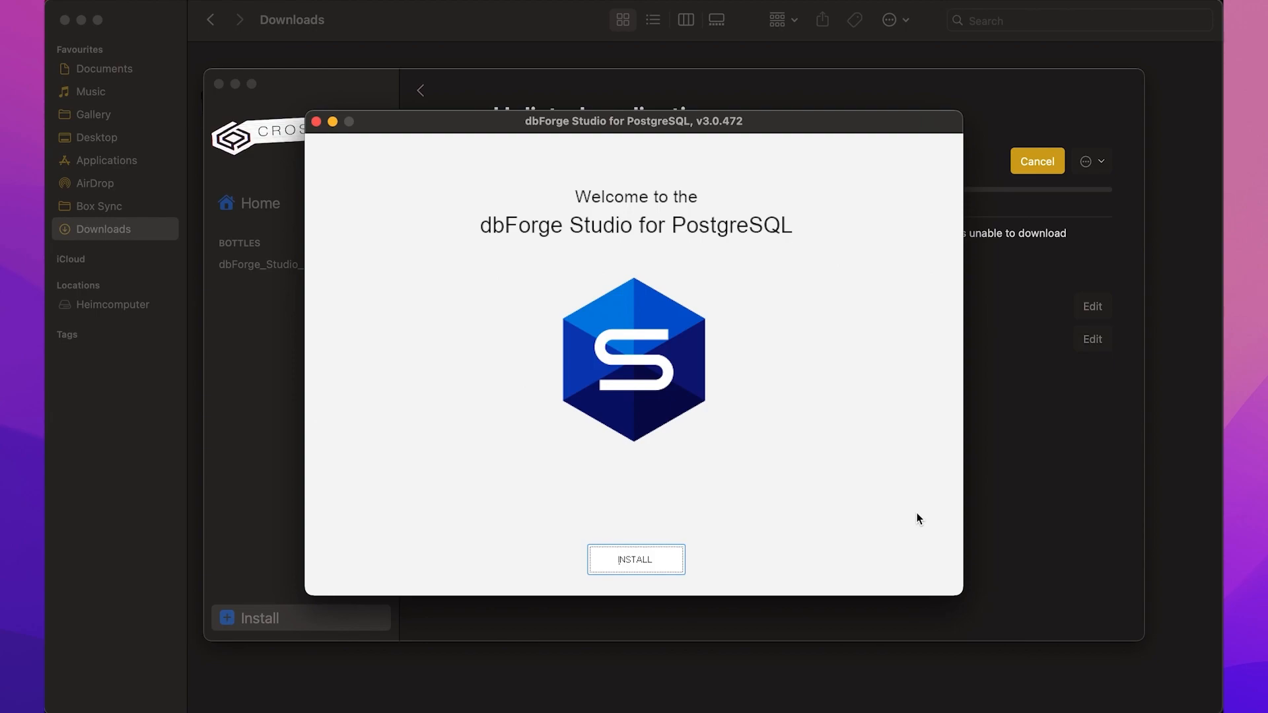
Install dbForge Studio for PostgreSQL with the default folder, all file associations and image generation during installation, finishing without launching it
click(667, 559)
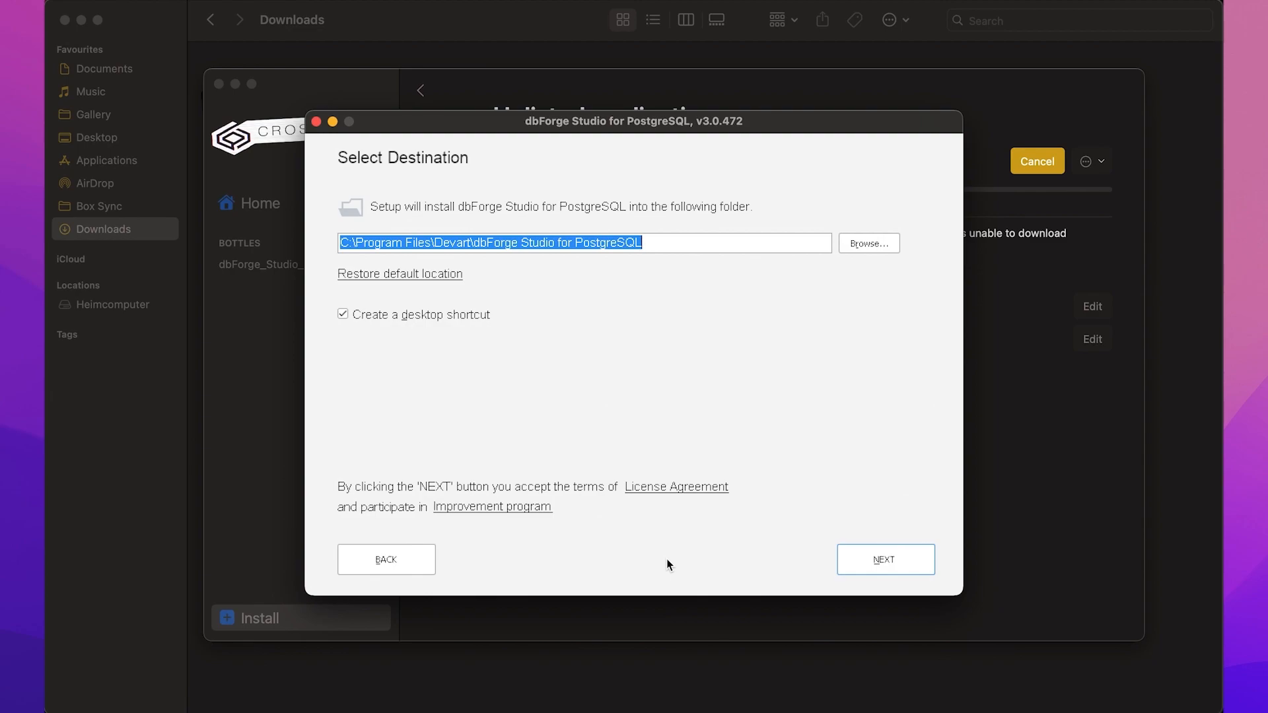
click(858, 560)
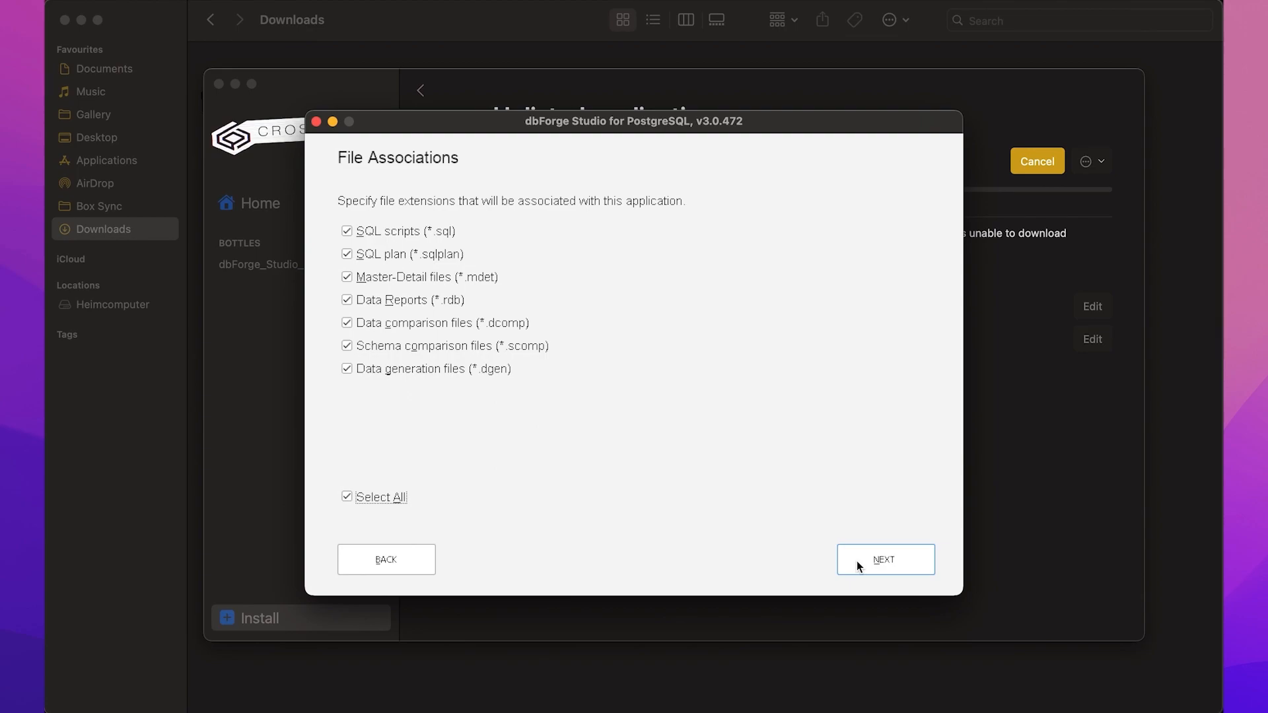
click(857, 561)
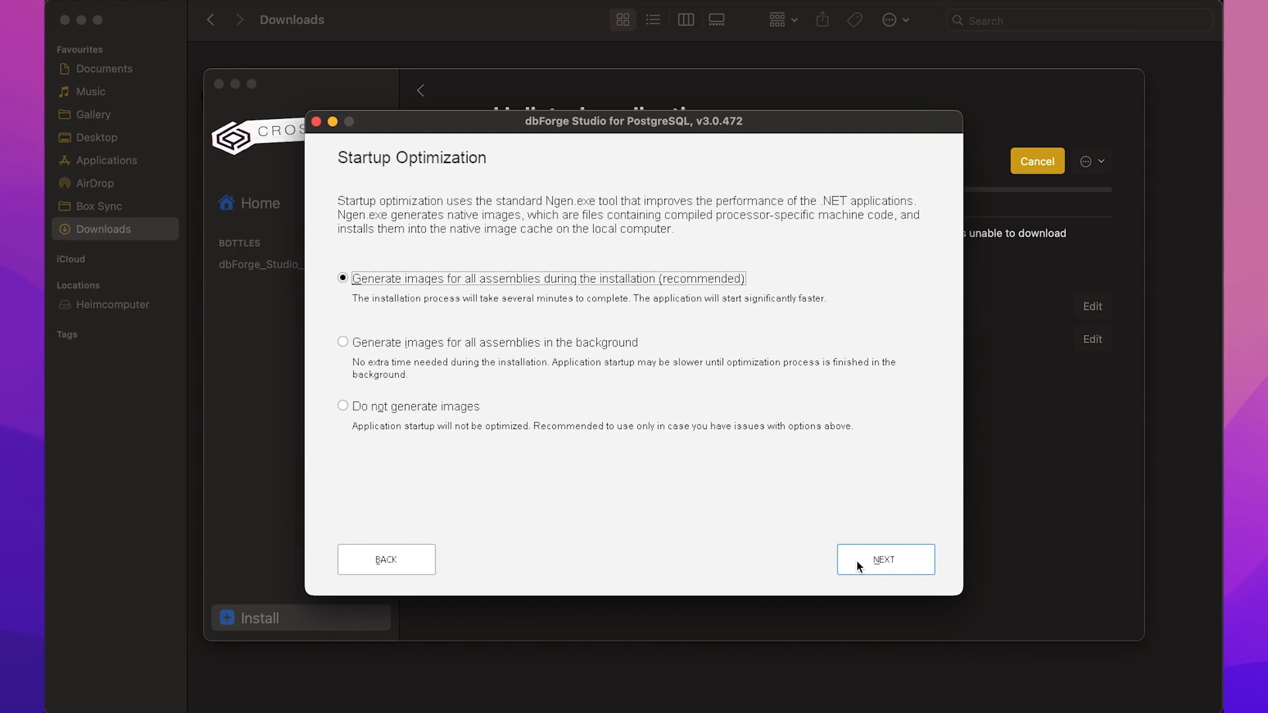
click(858, 561)
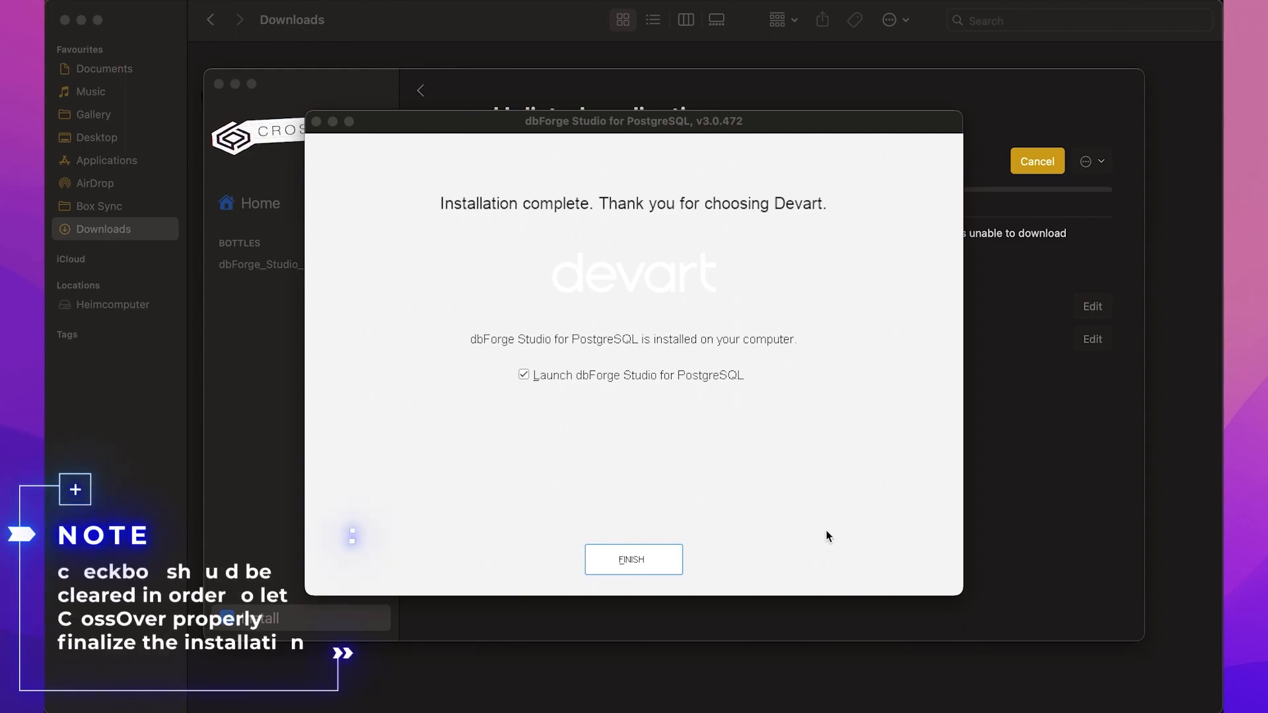
click(716, 378)
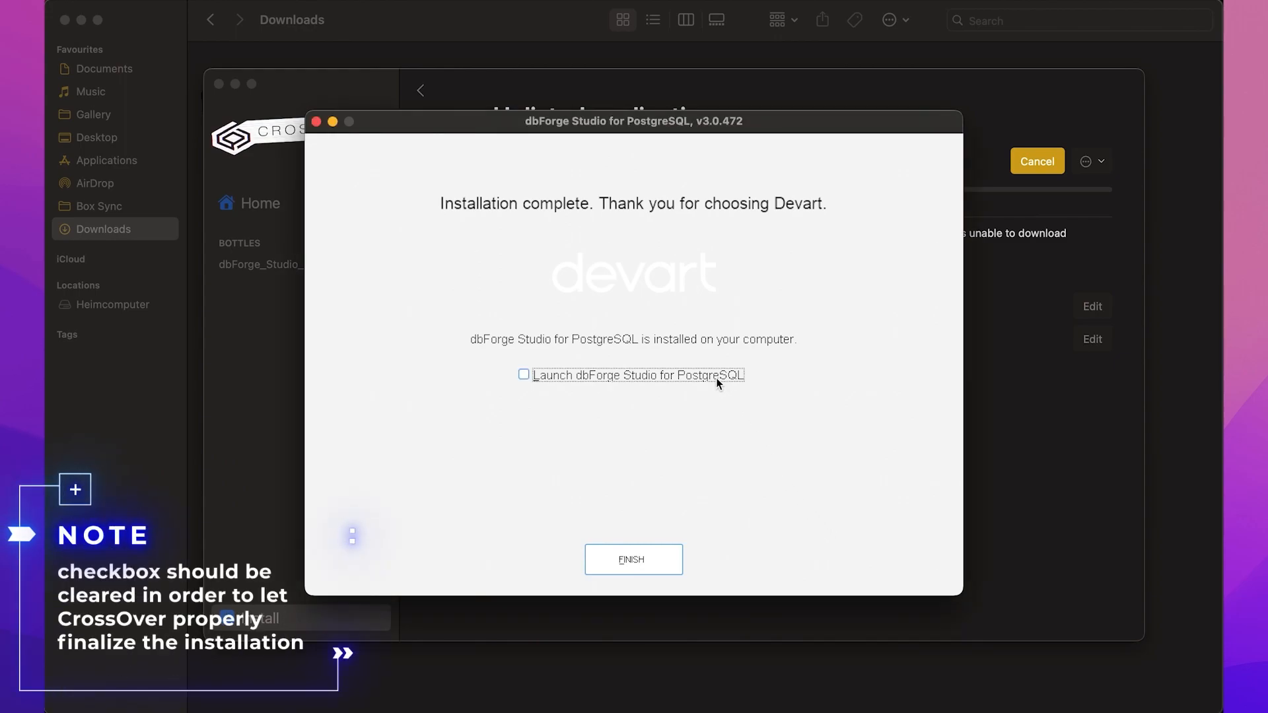
click(644, 563)
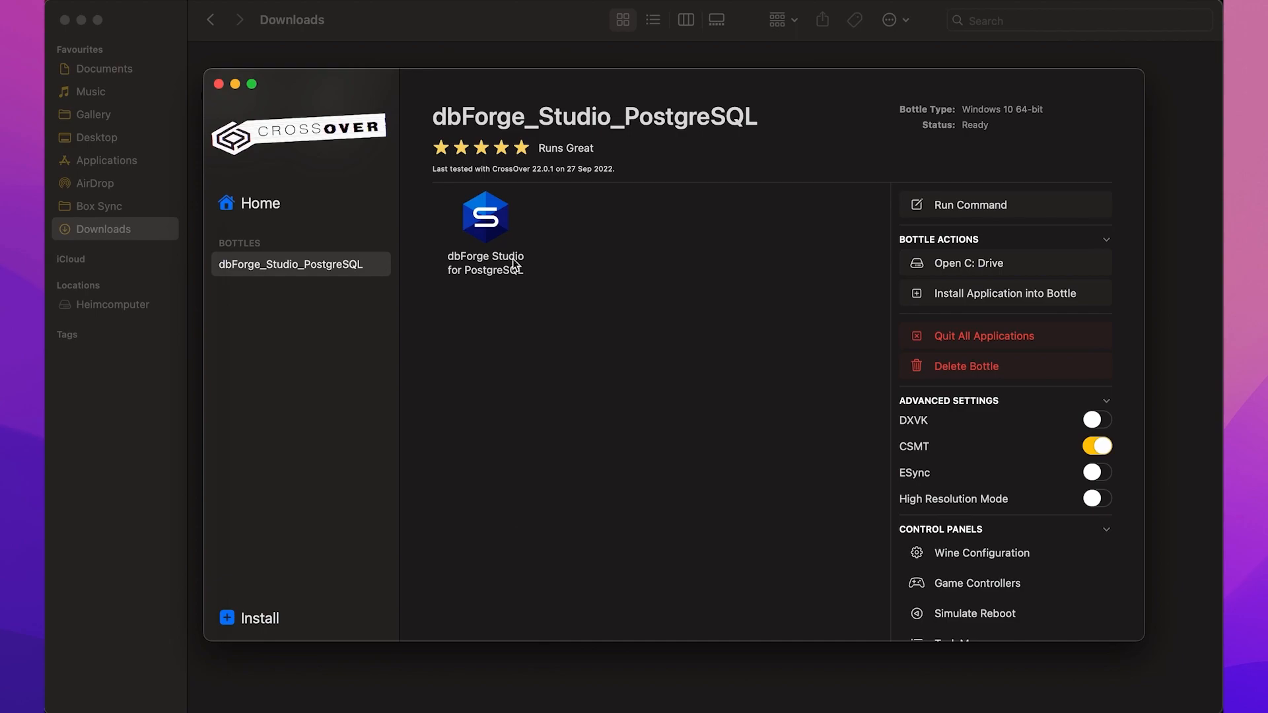
Enable High Resolution Mode for the dbForge_Studio_PostgreSQL bottle, accepting its reboot, and open dbForge Studio for PostgreSQL from the bottle
click(501, 234)
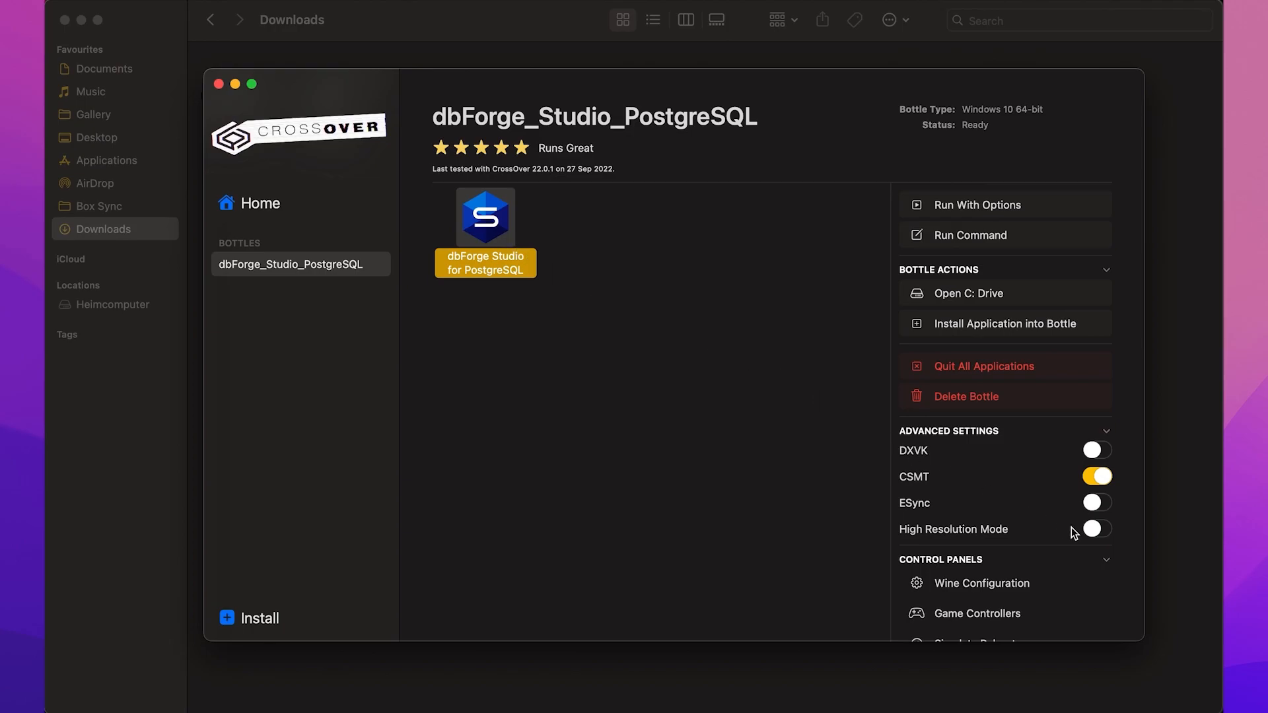
click(1098, 530)
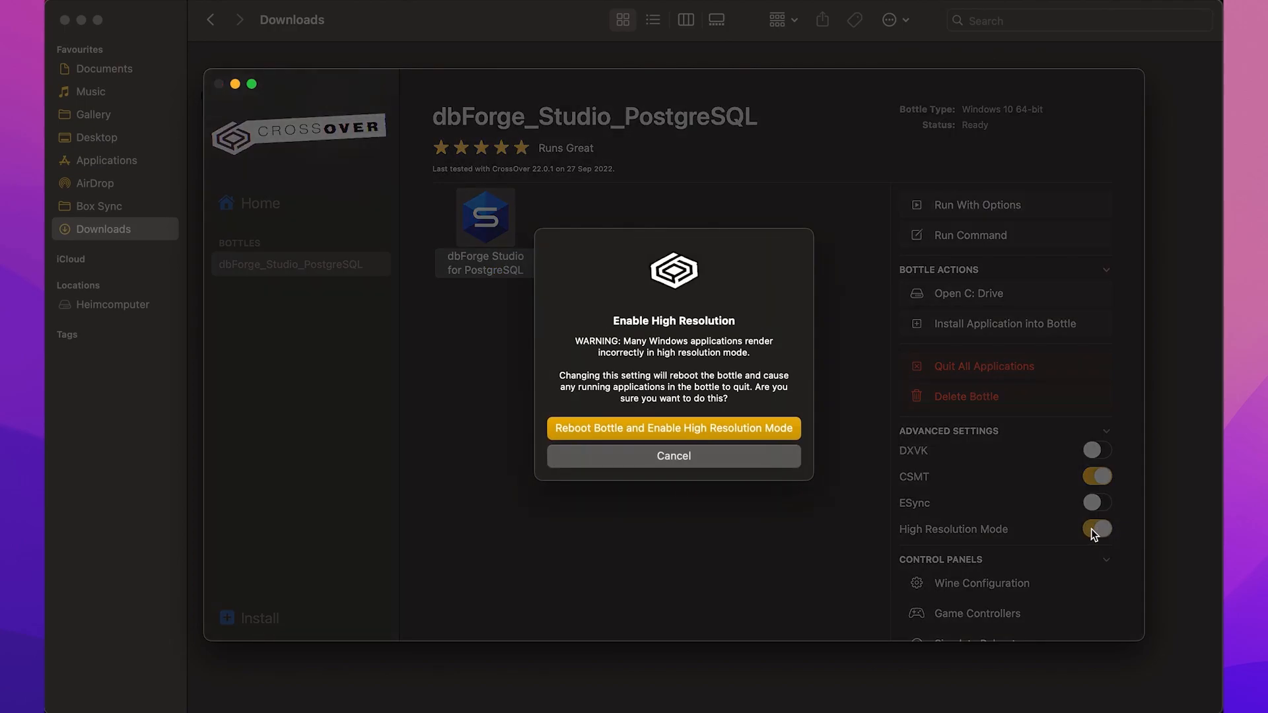
click(796, 428)
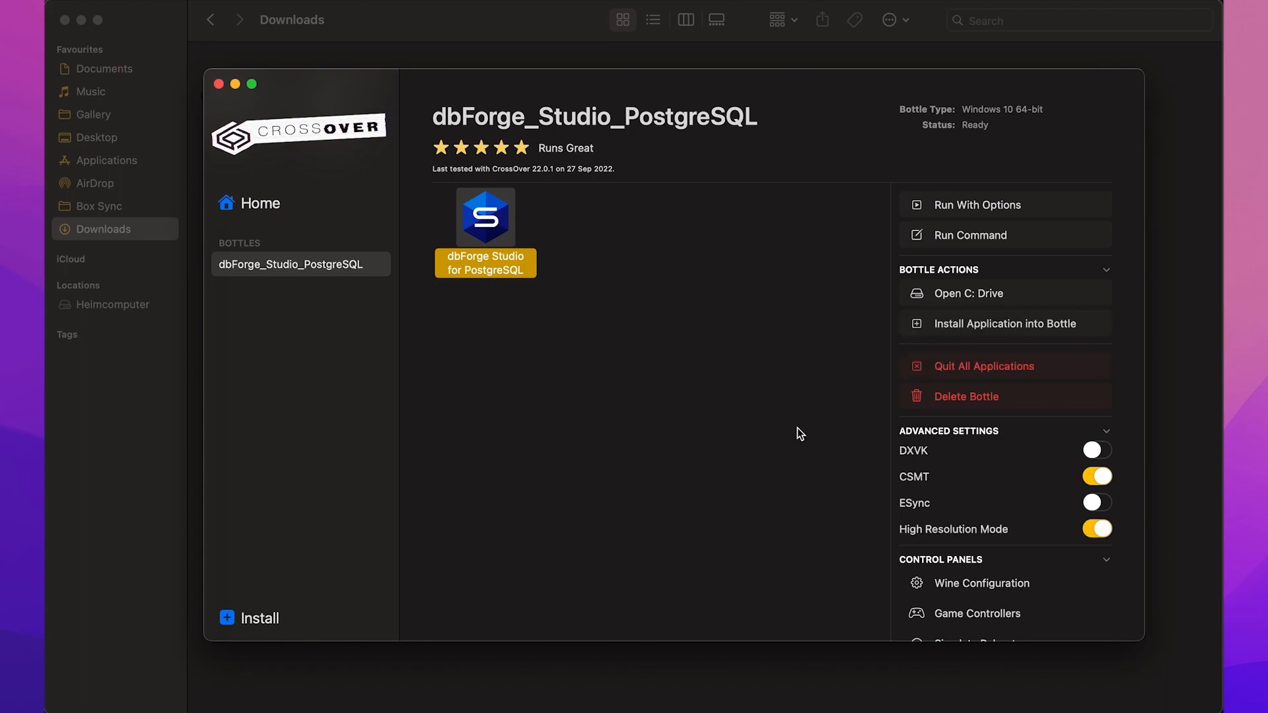
right_click(499, 232)
click(517, 239)
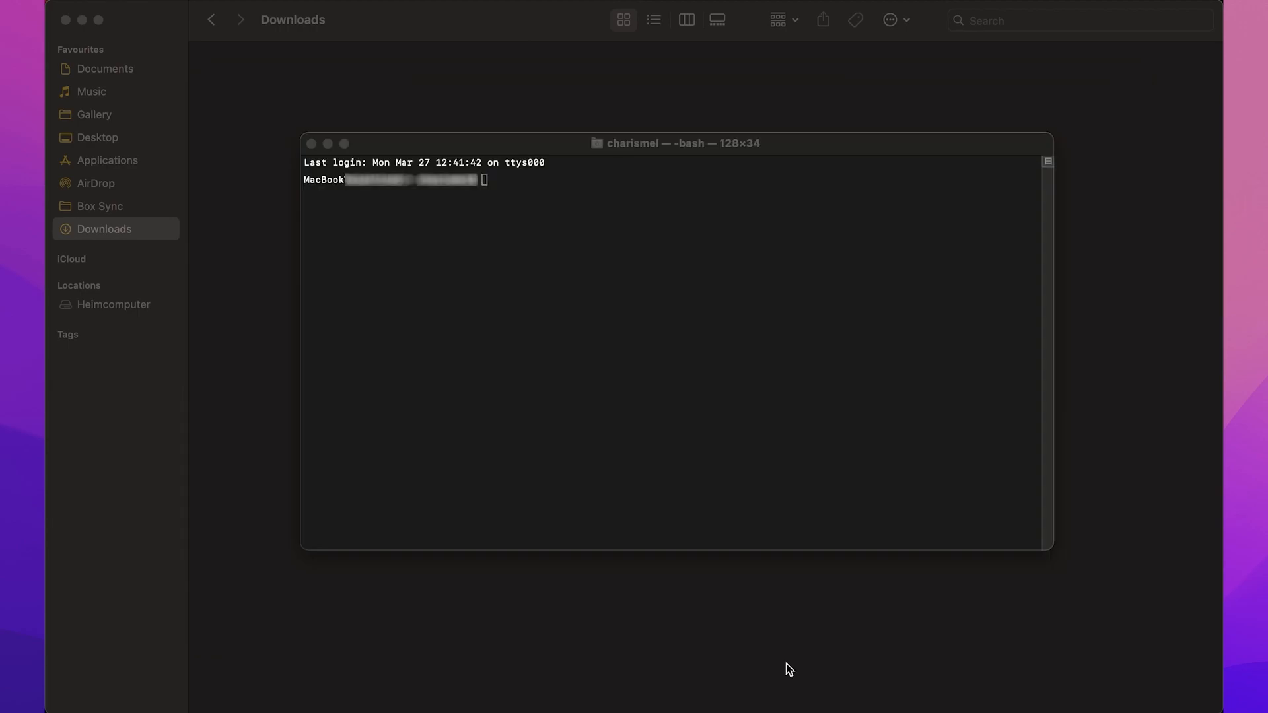
In Terminal, run dbforgepostgresql.com /datacompare through CrossOver's wine with bikestores as source and bikestores_test as target, including host, port and password for each connection
click(703, 406)
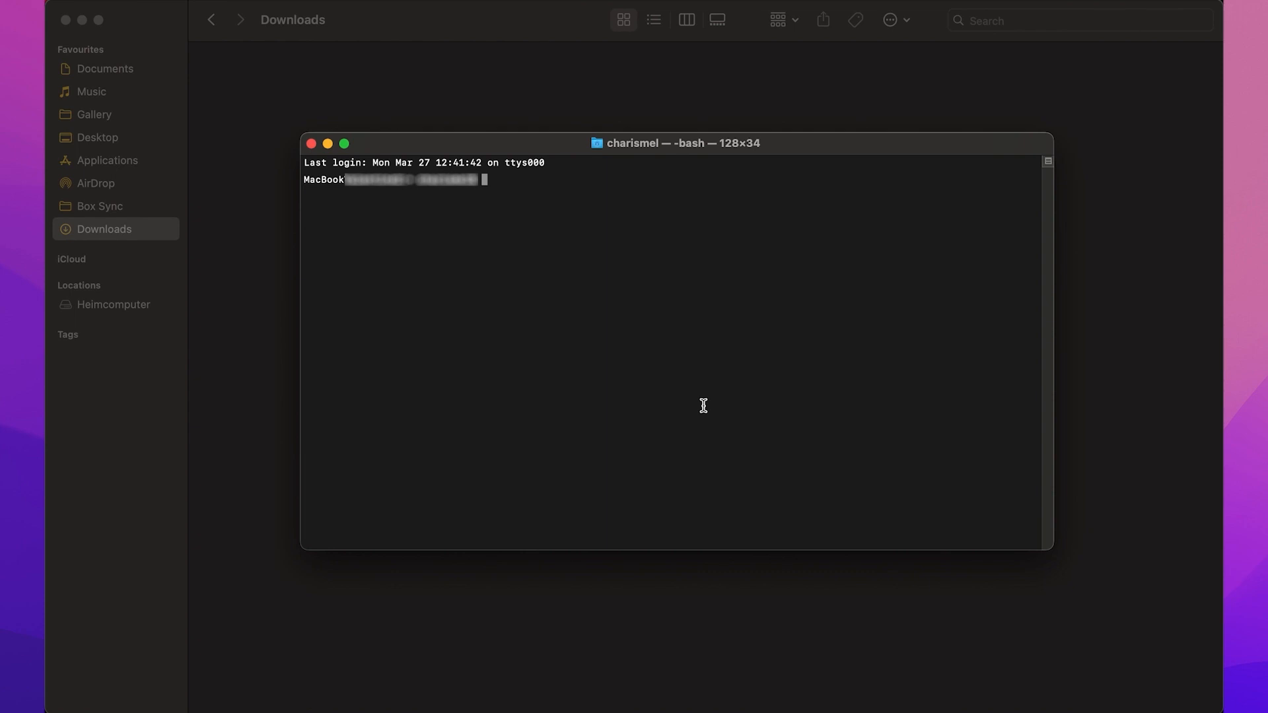
key(super+v)
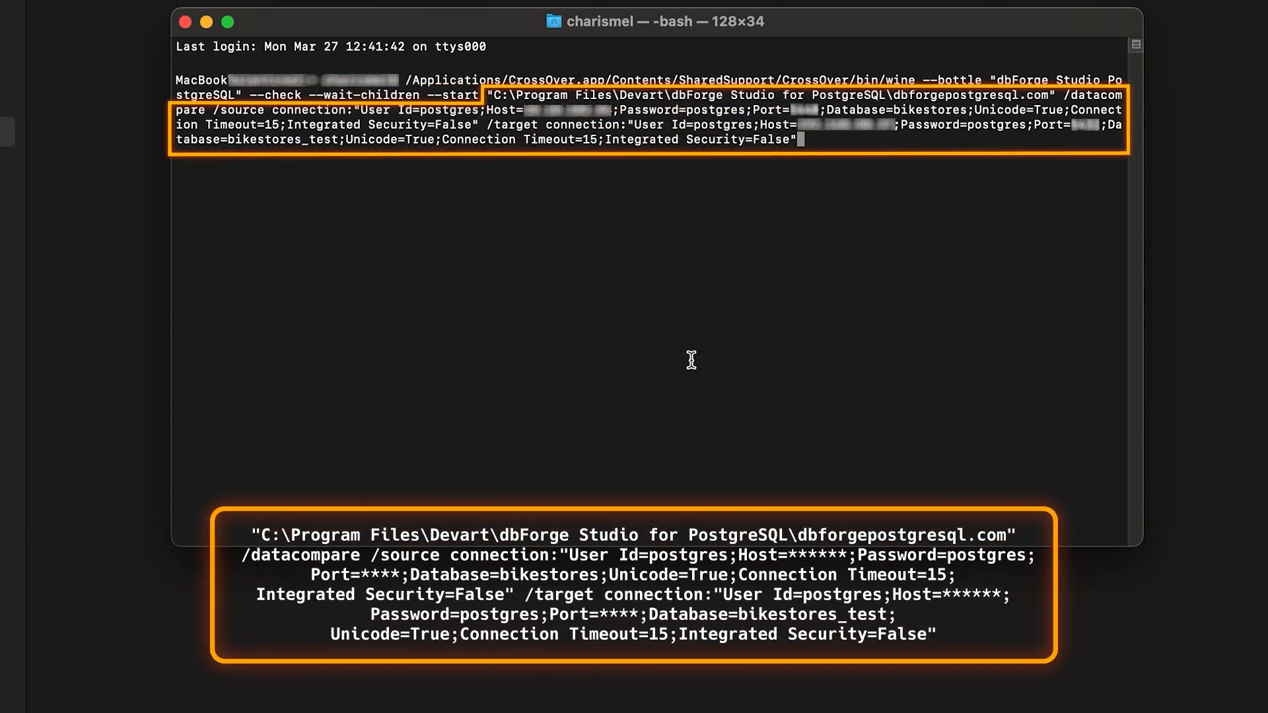
key(Return)
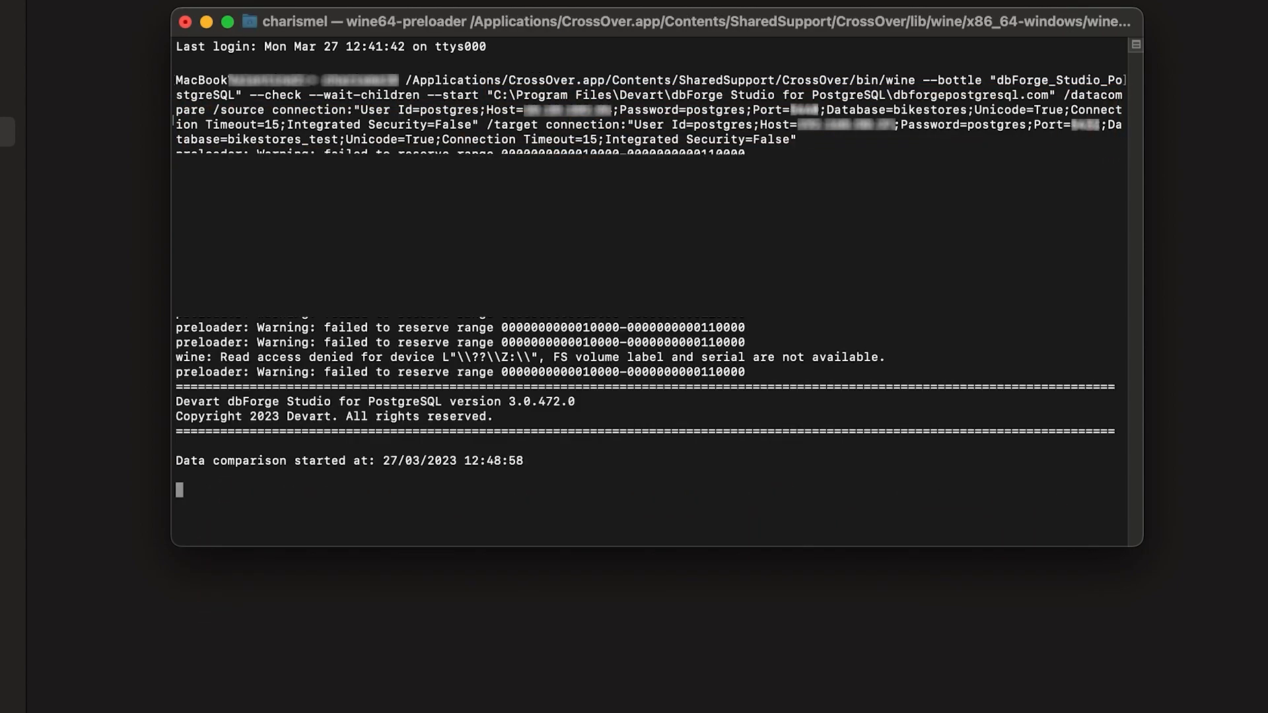